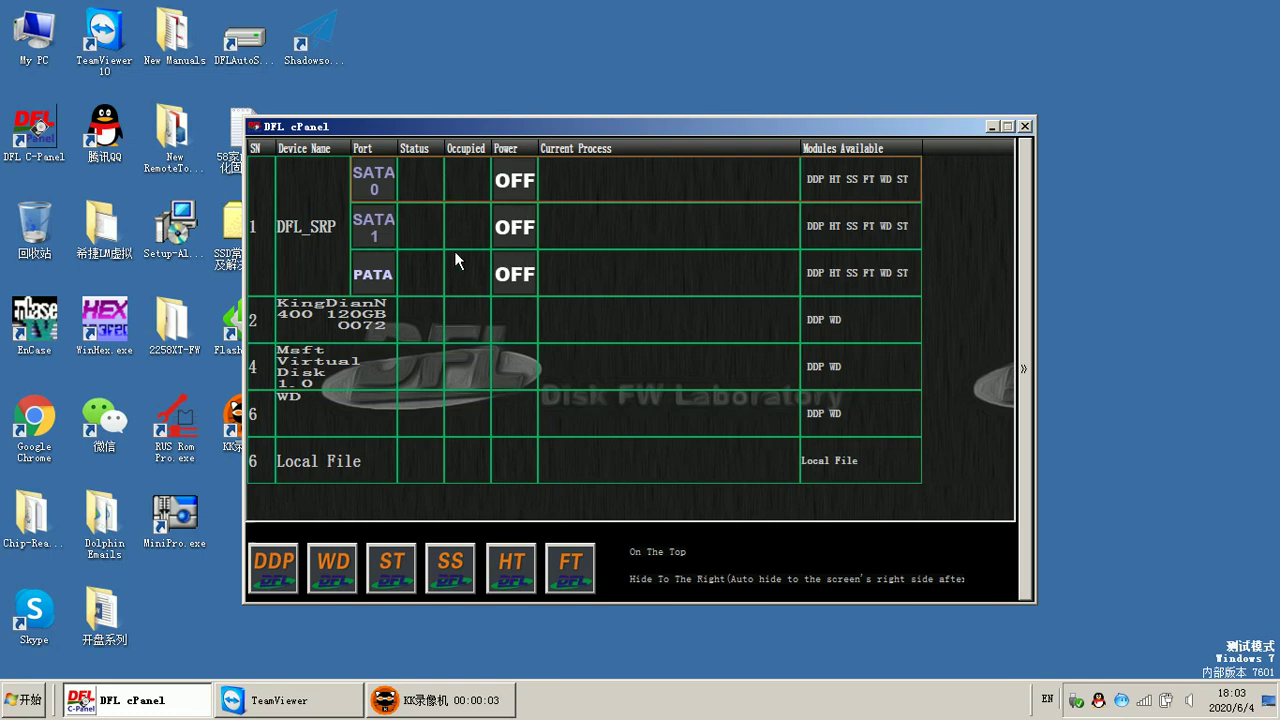
- In DFL cPanel, select the SATA 0 port and launch its Western Digital tool choices
drag(457, 122, 570, 96)
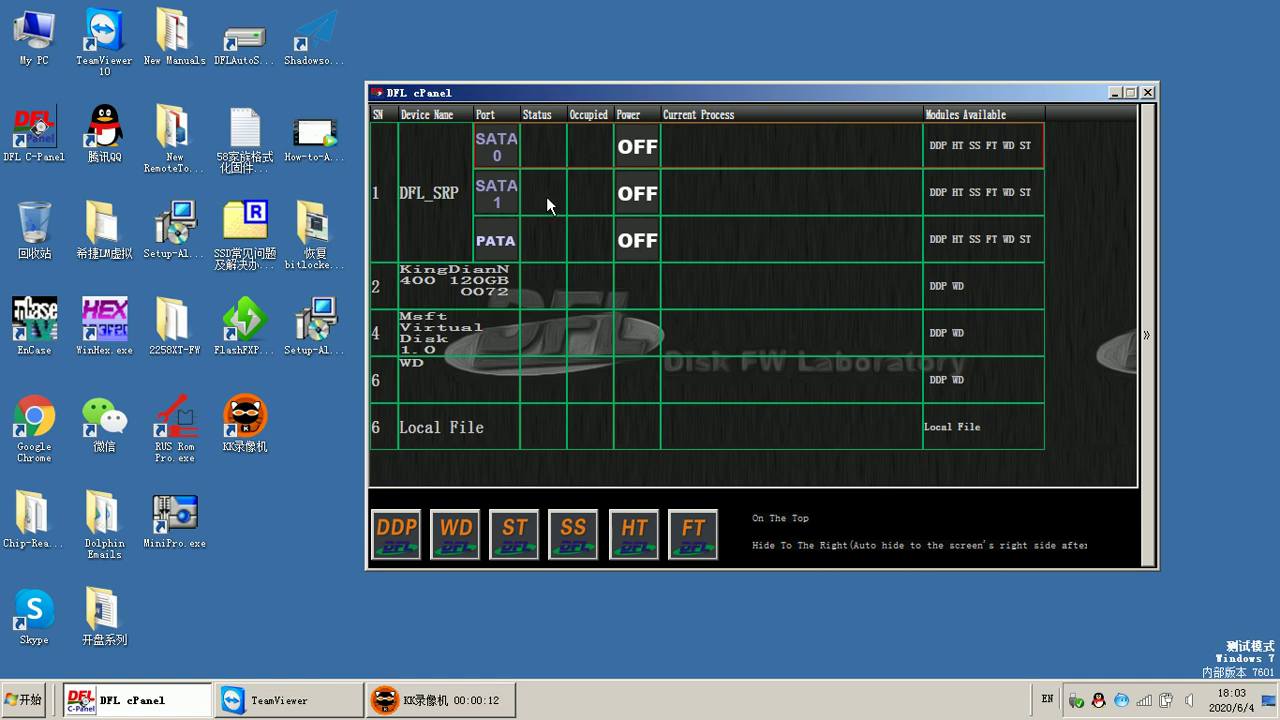
click(325, 335)
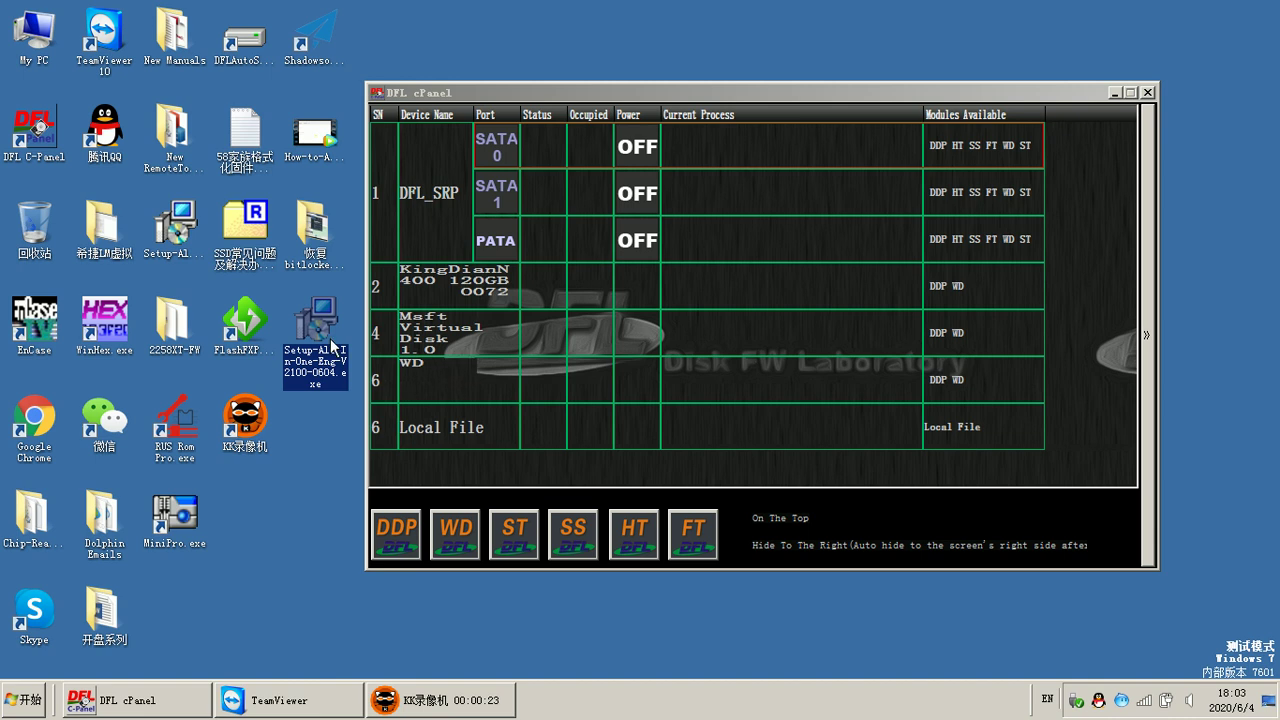
click(572, 205)
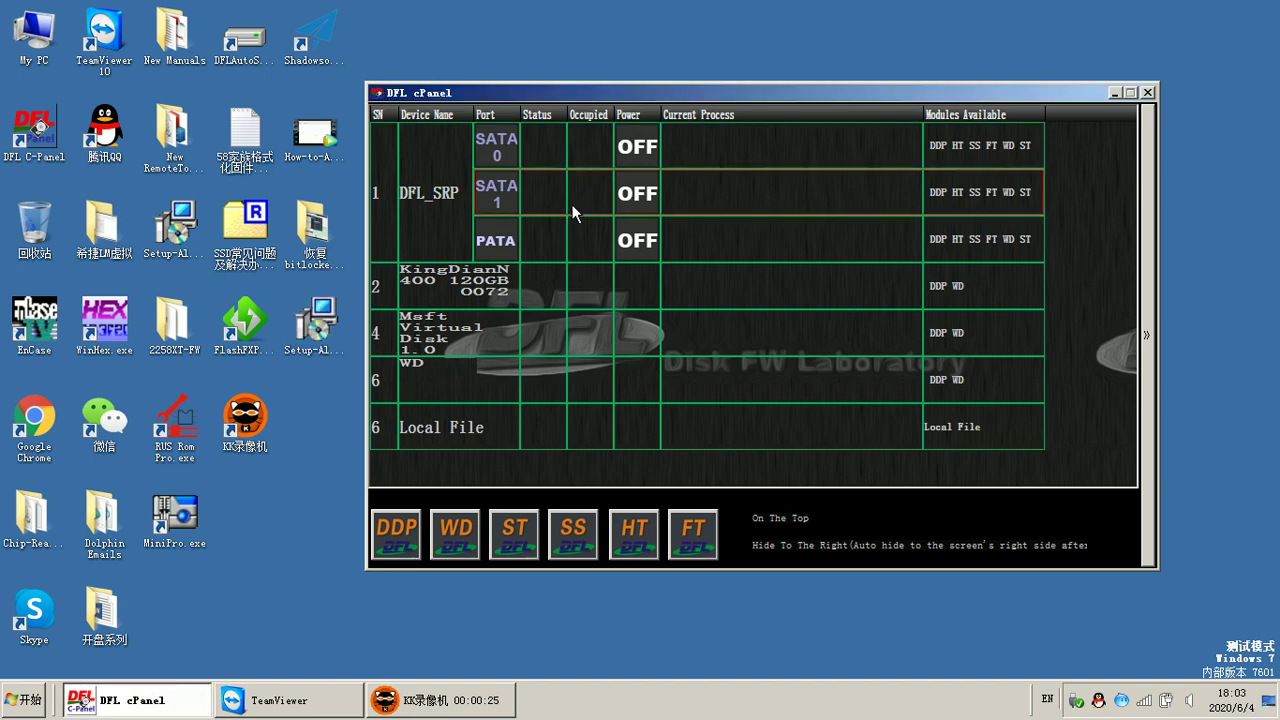
click(566, 140)
drag(576, 87, 537, 86)
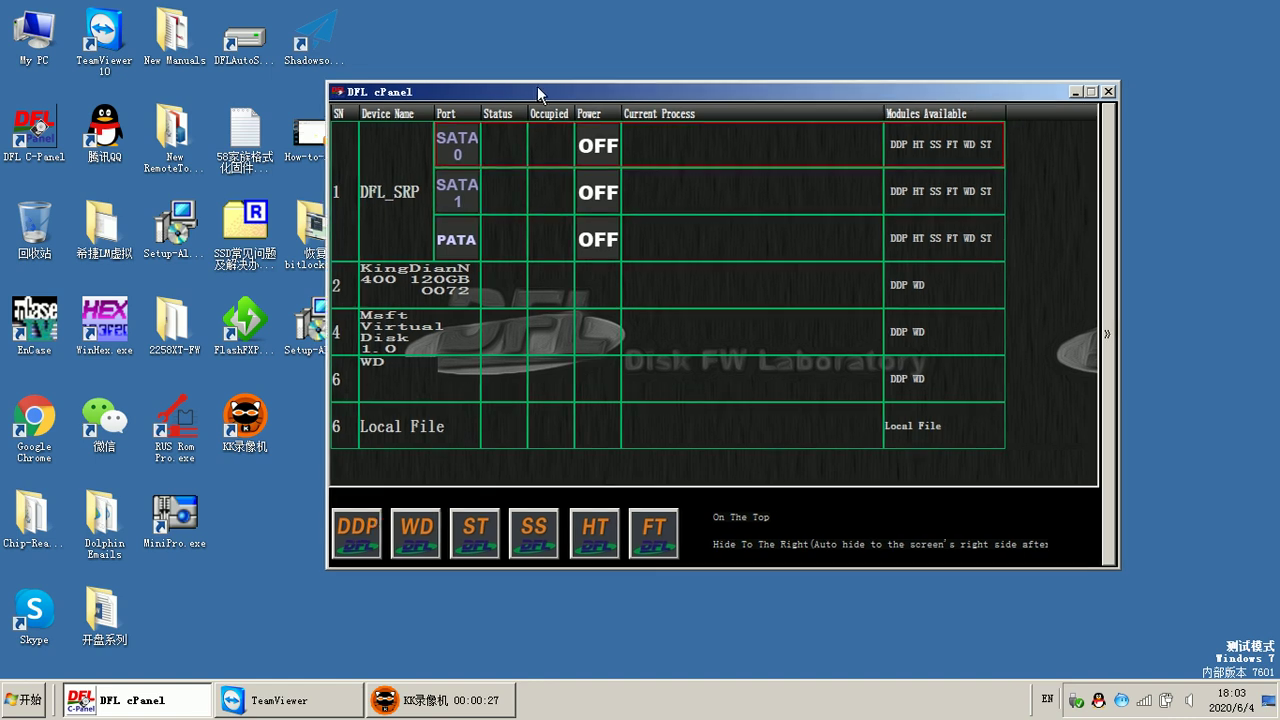
double_click(500, 153)
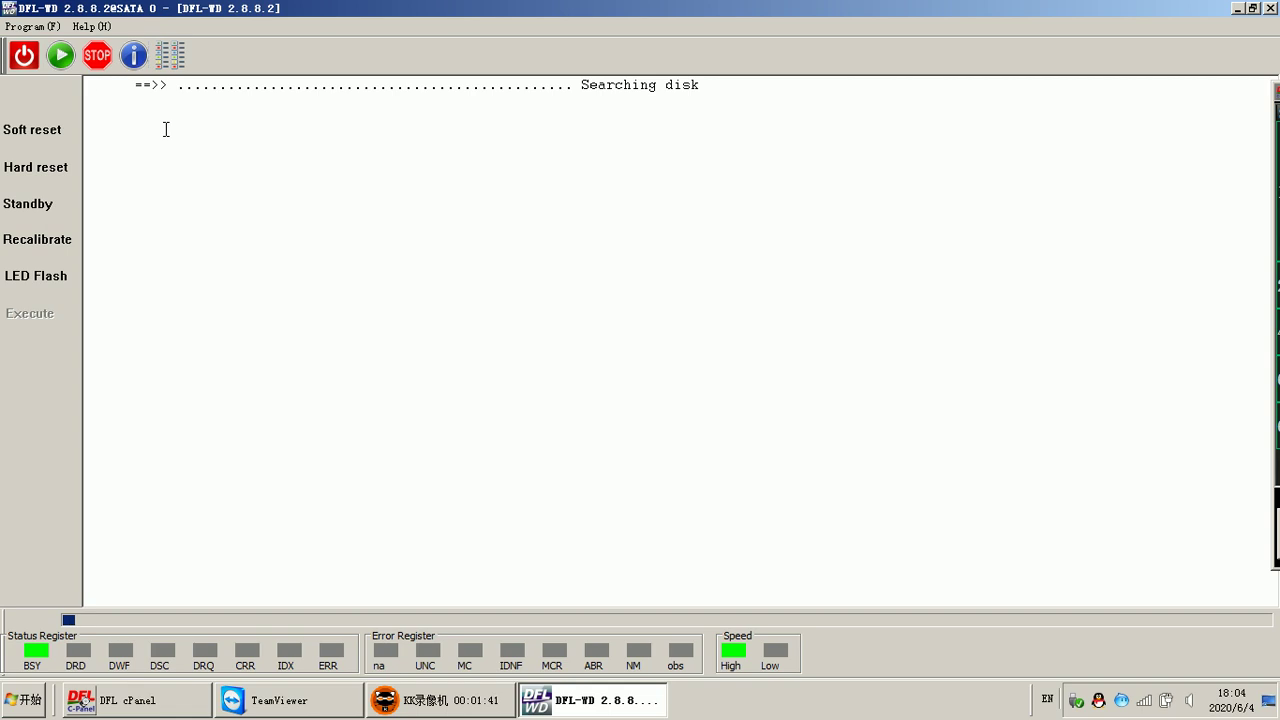
- Confirm the working mode, auto-fill the WD5000LPVX factory info, and accept the firmware directory options
click(664, 300)
click(755, 575)
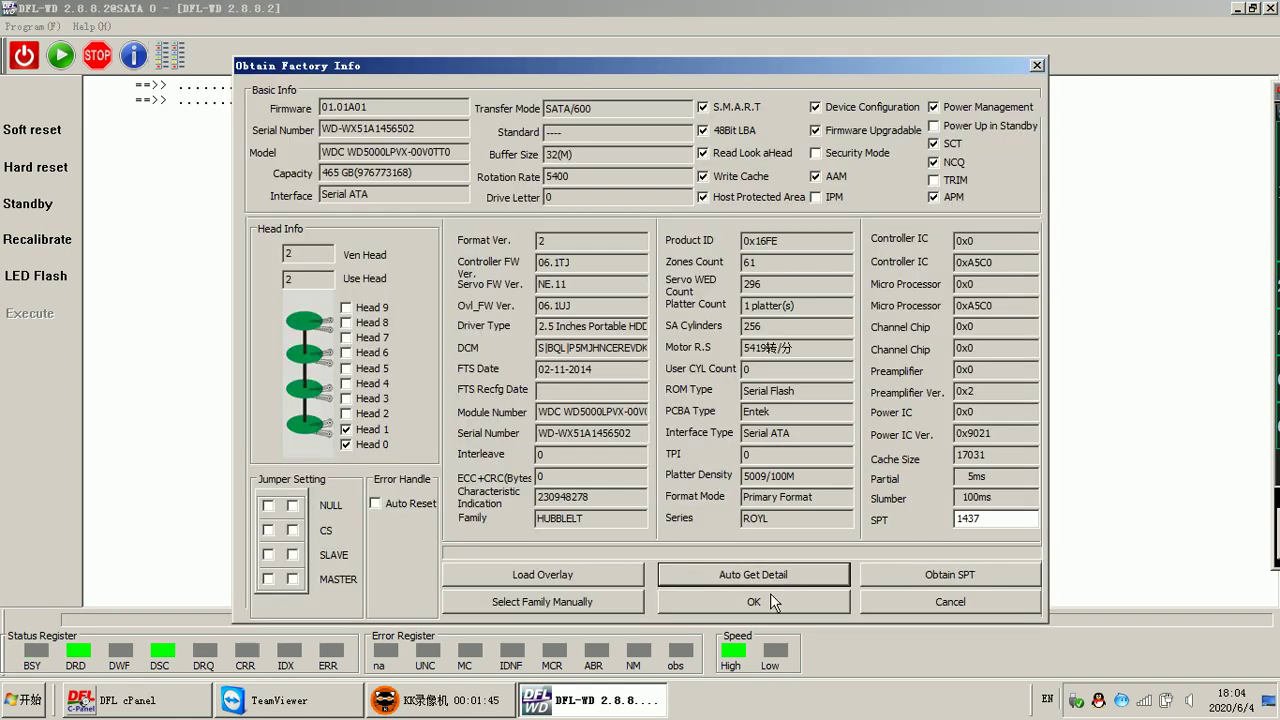
click(755, 601)
click(752, 544)
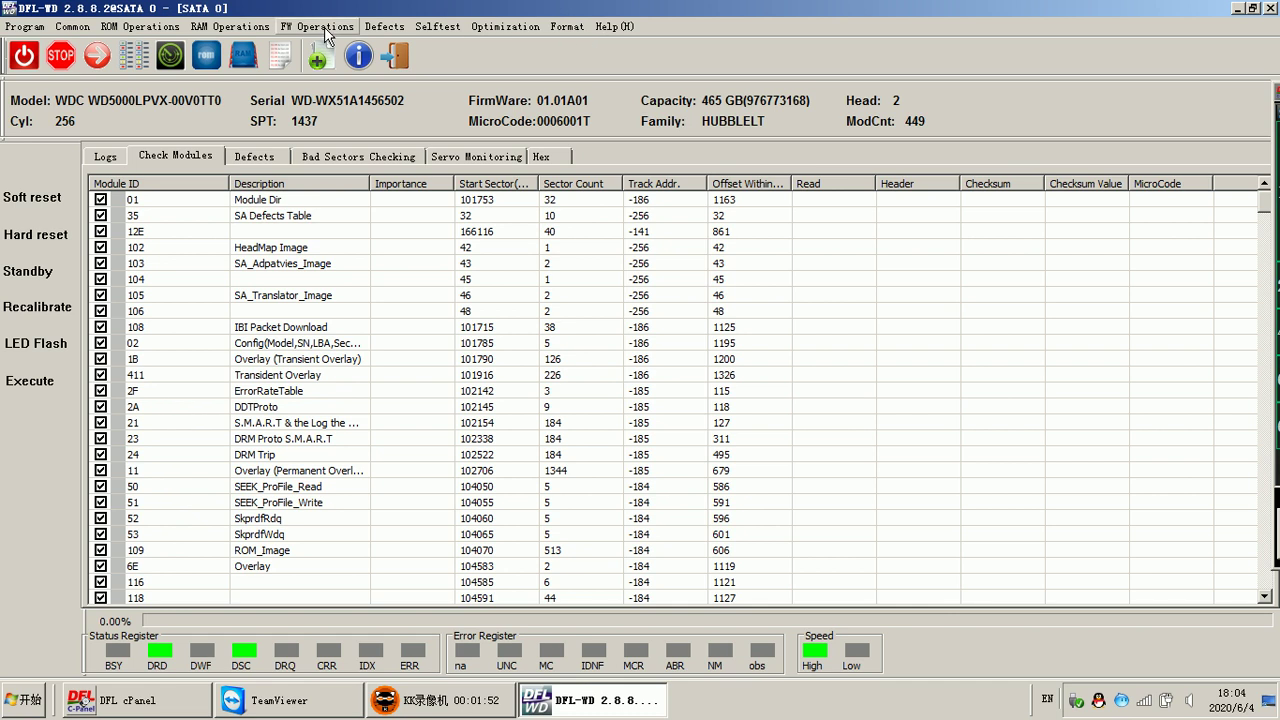
click(138, 27)
click(180, 263)
right_click(180, 265)
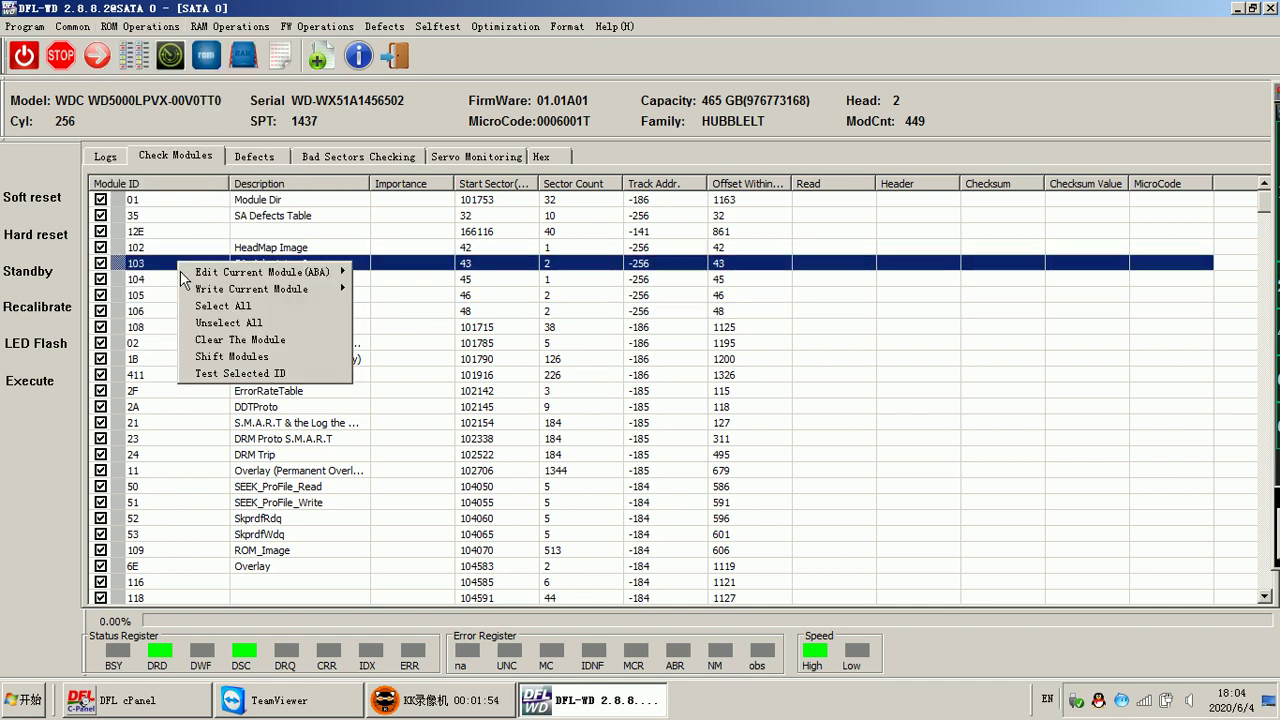
click(268, 373)
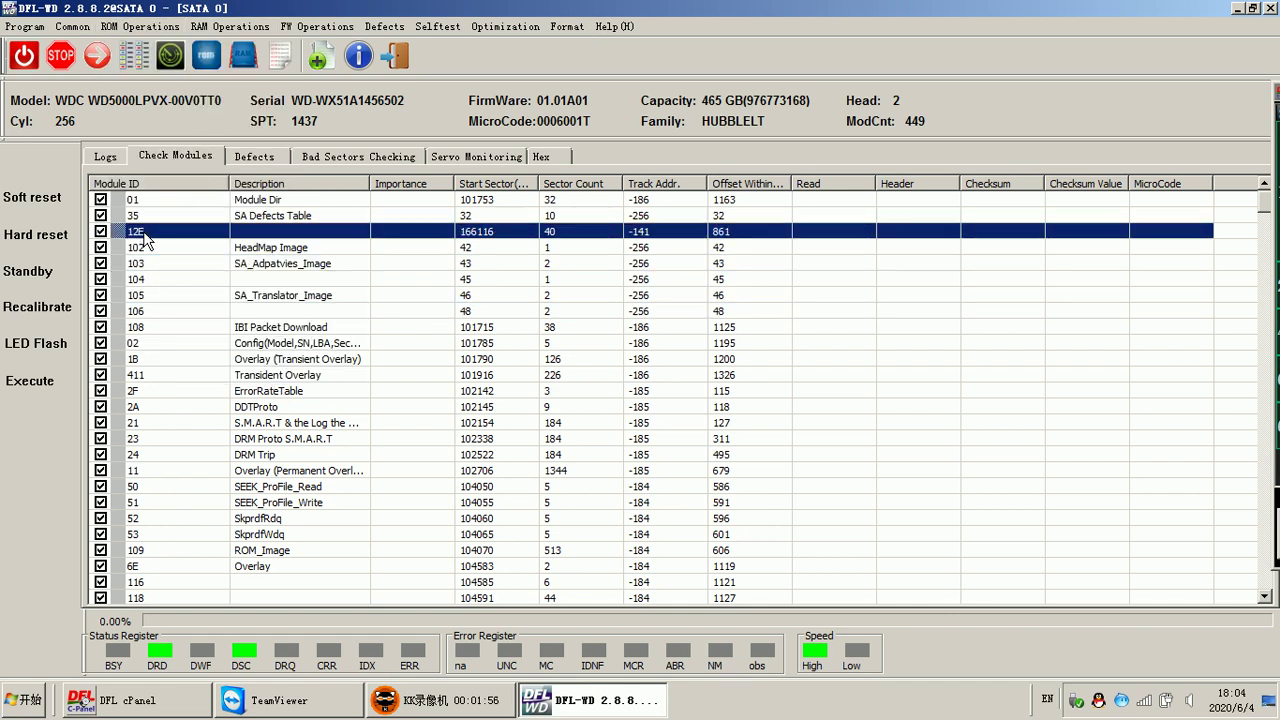
click(316, 27)
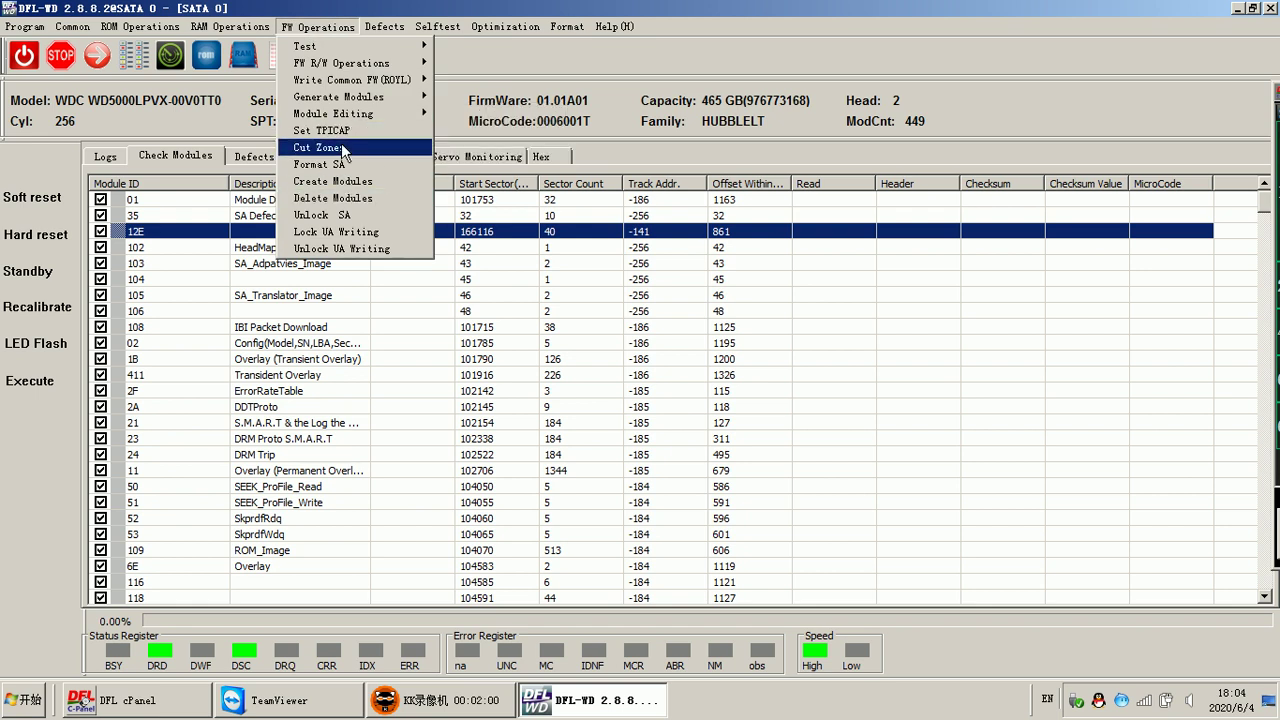
click(152, 112)
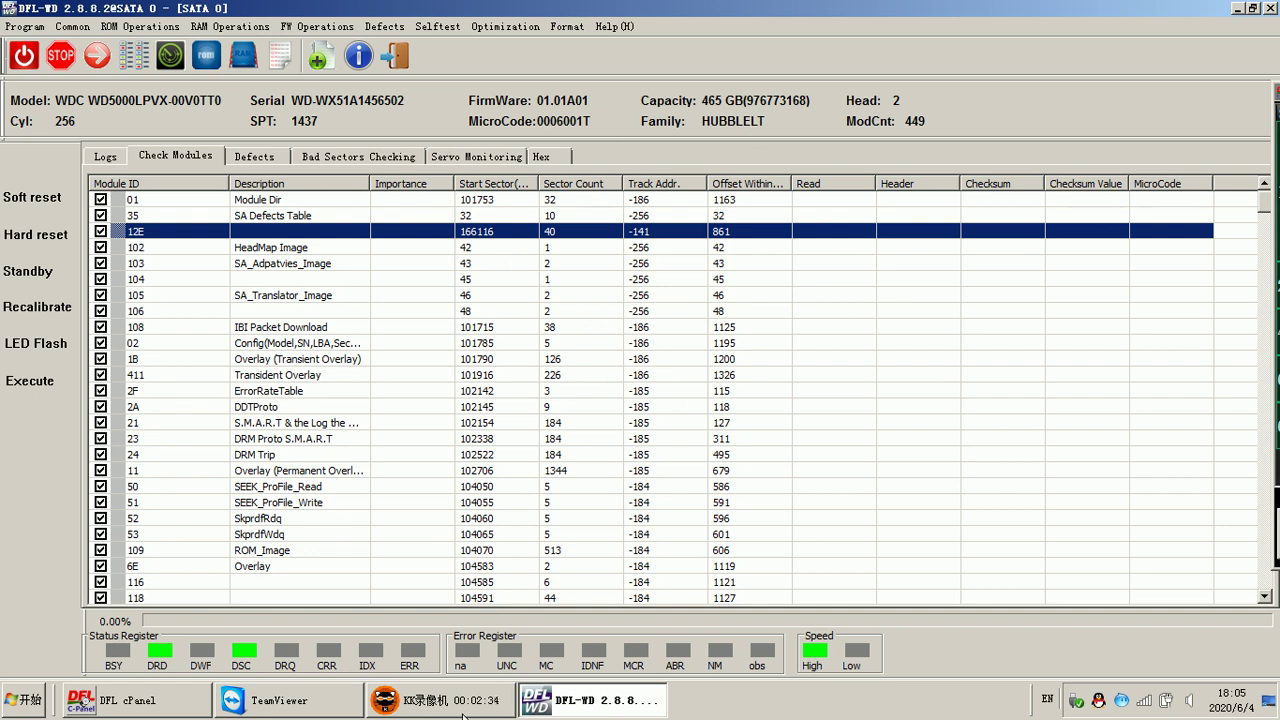
- Bring DFL cPanel to the front and move it over the DFL-WD module list
click(130, 708)
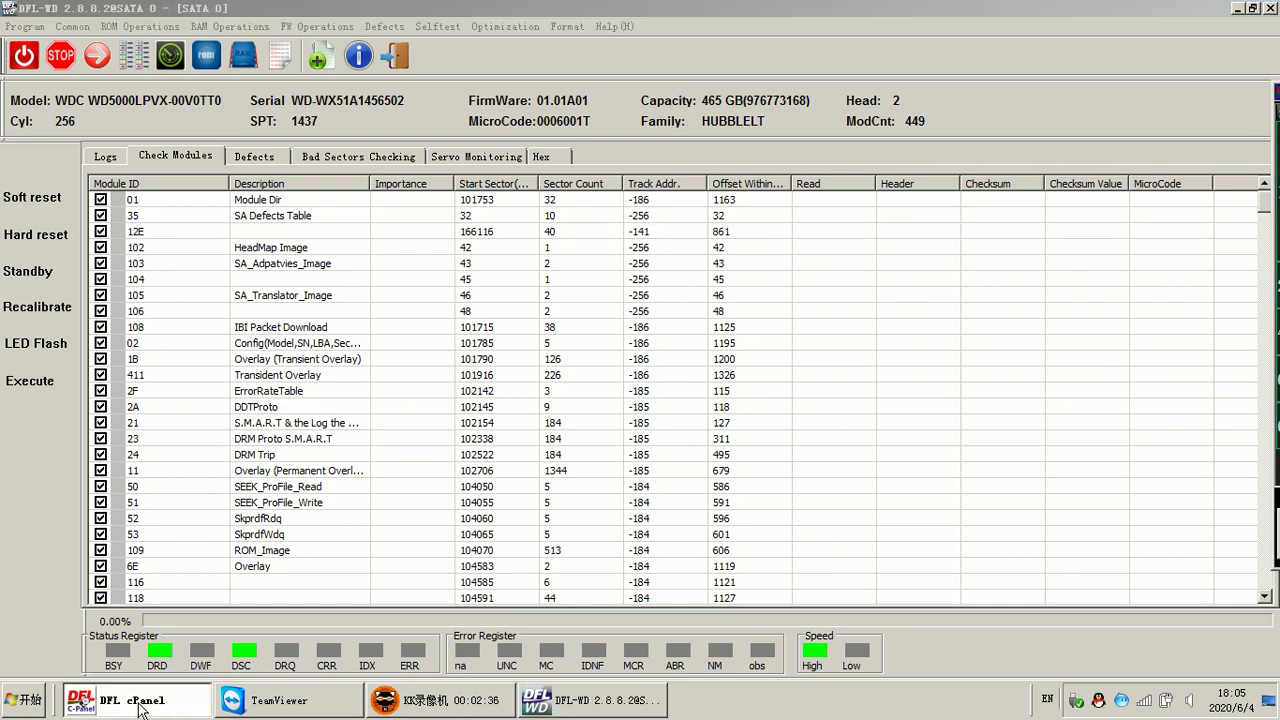
click(140, 709)
click(140, 709)
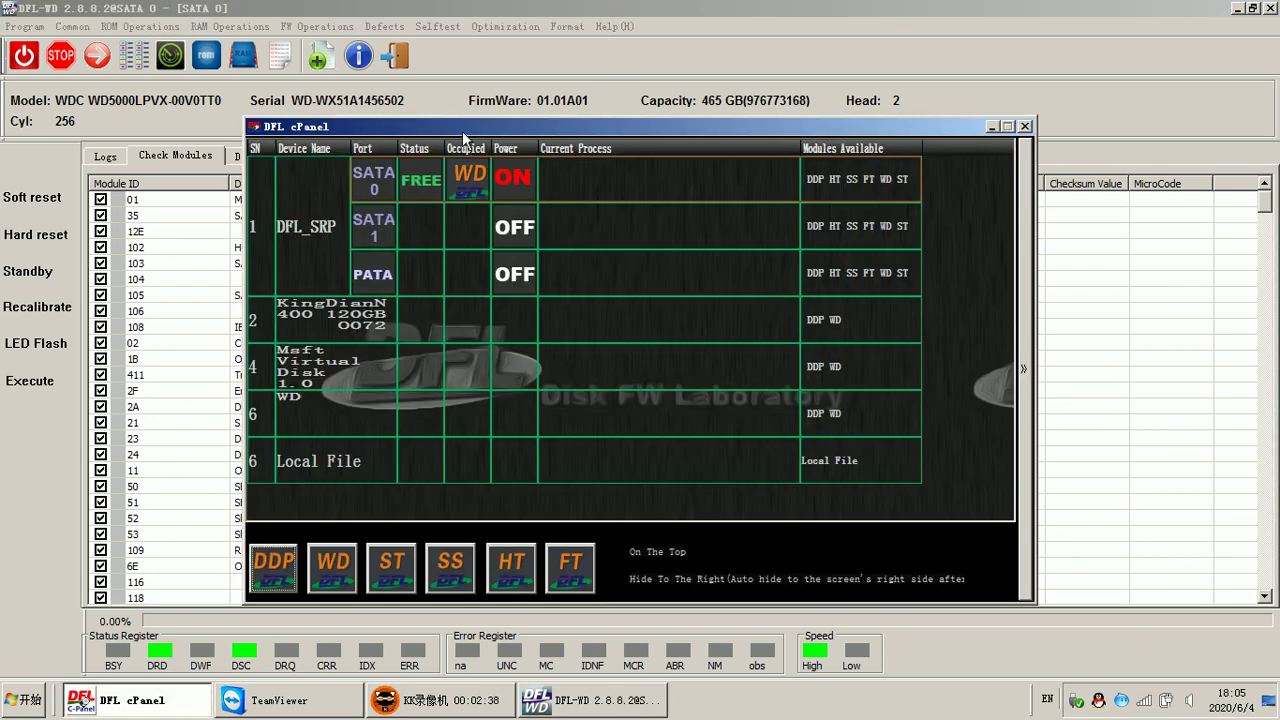
drag(462, 131, 541, 125)
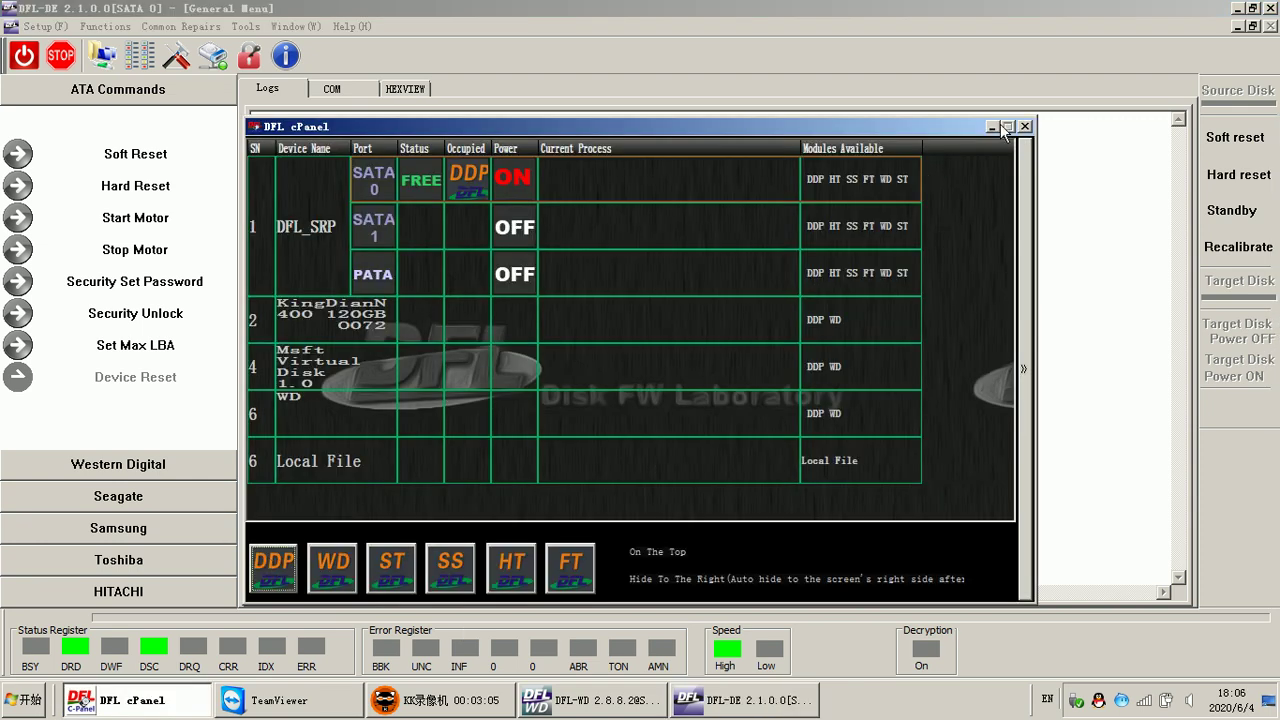
- Minimize DFL cPanel, restore and reposition the DFL-DE window, then return to DFL-WD's module list
click(997, 127)
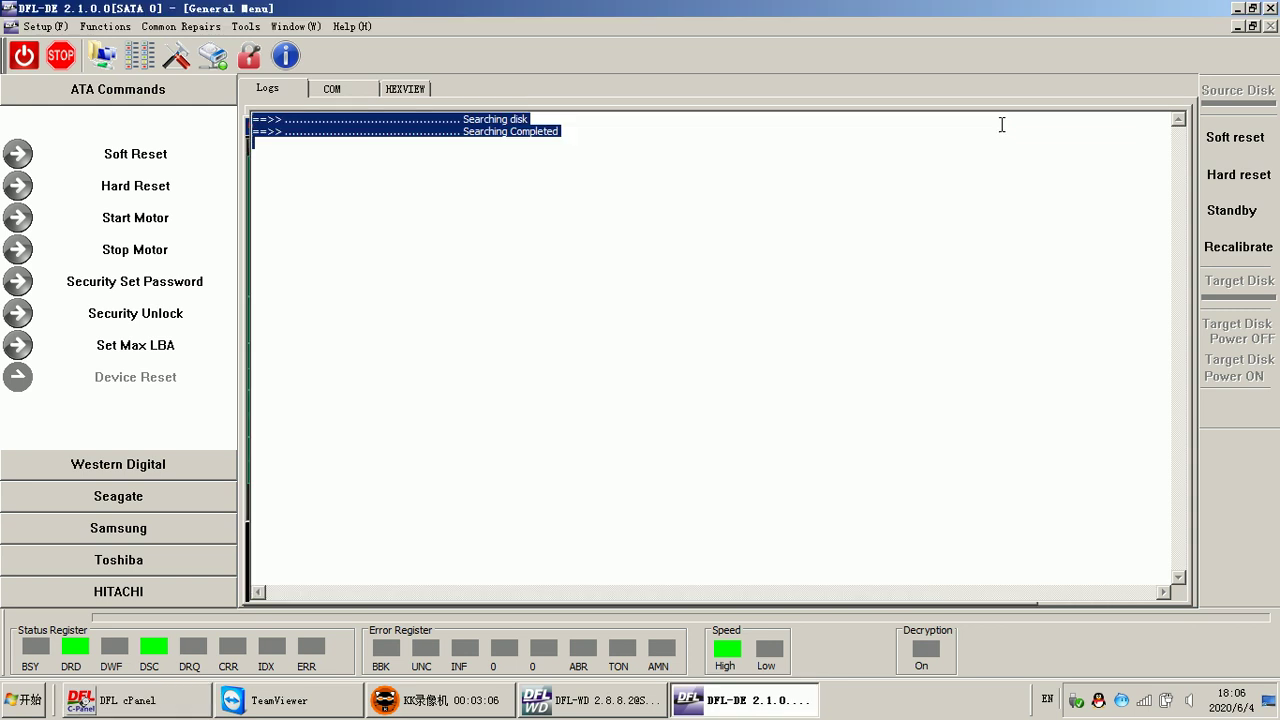
double_click(440, 18)
drag(336, 53, 432, 98)
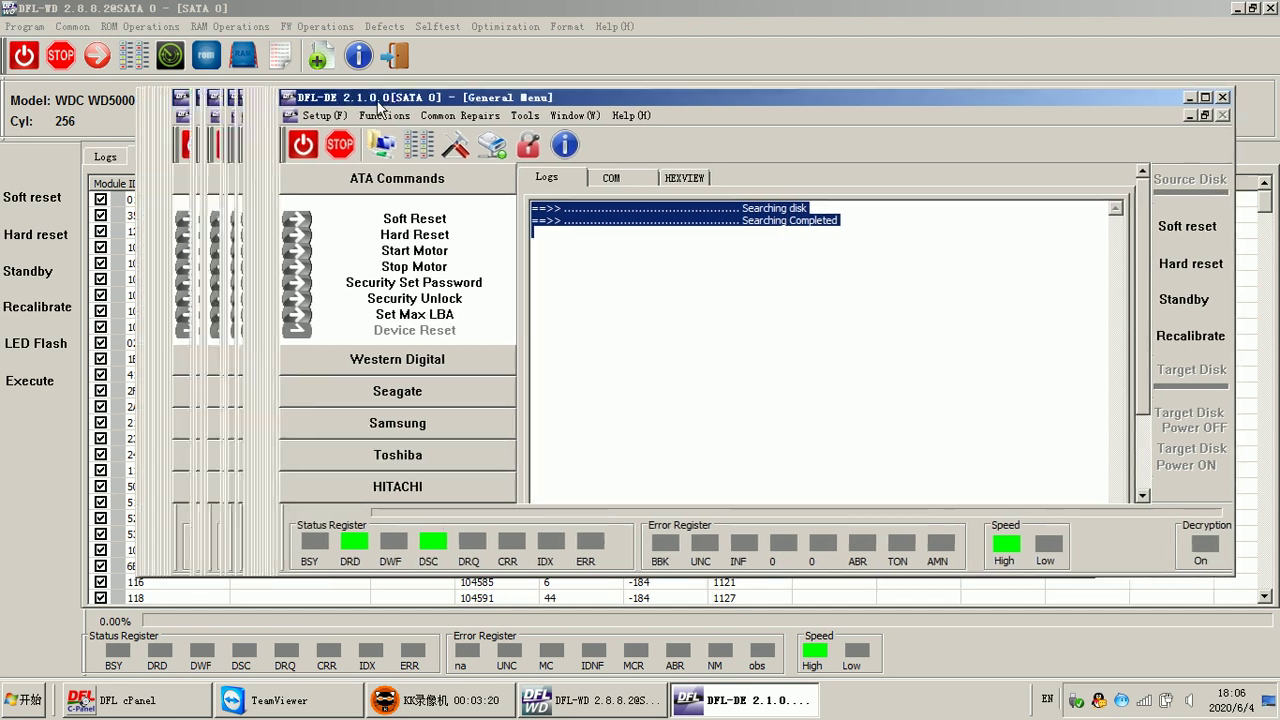
drag(228, 107, 300, 173)
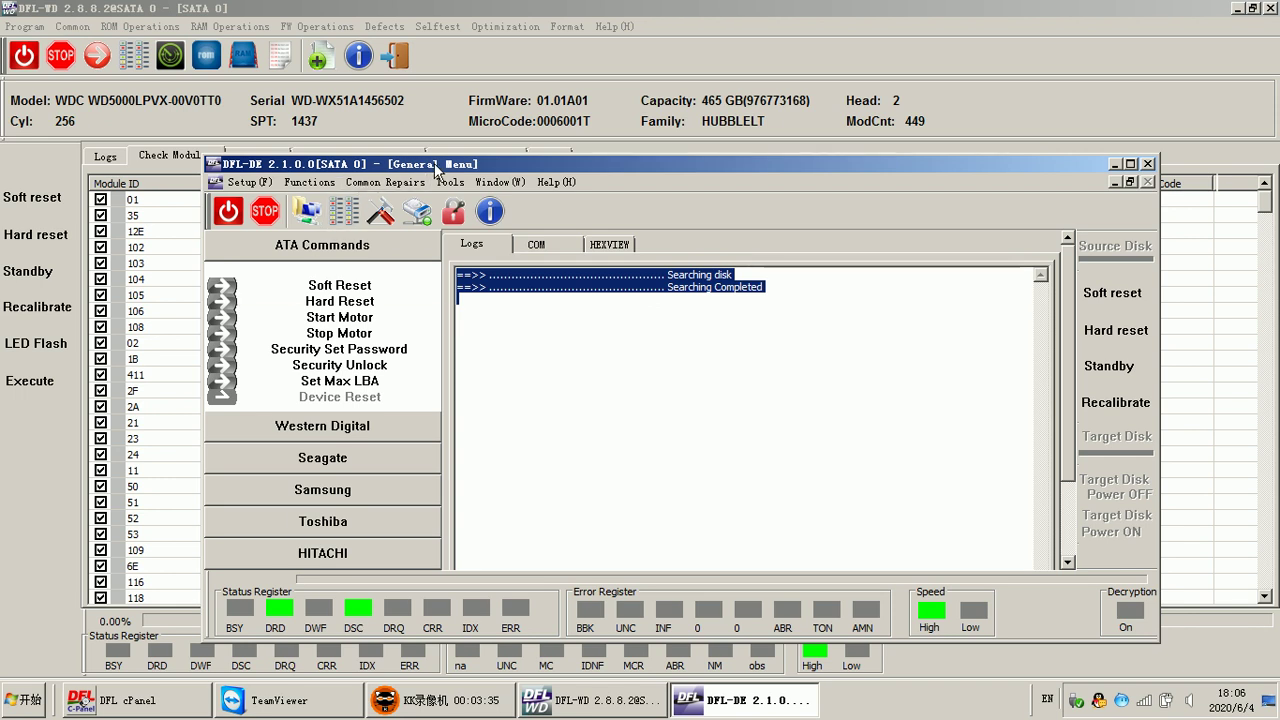
click(105, 396)
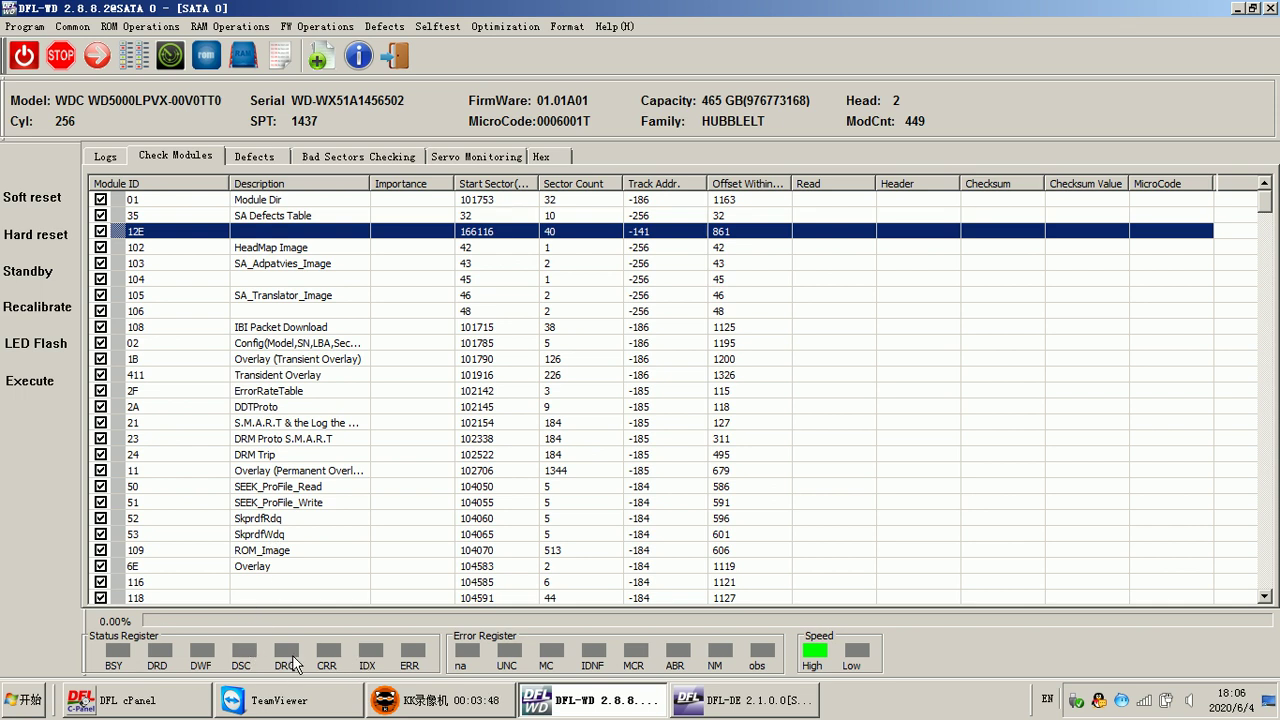
- Bring DFL-DE forward, enlarge its window and shift it to the right
click(740, 702)
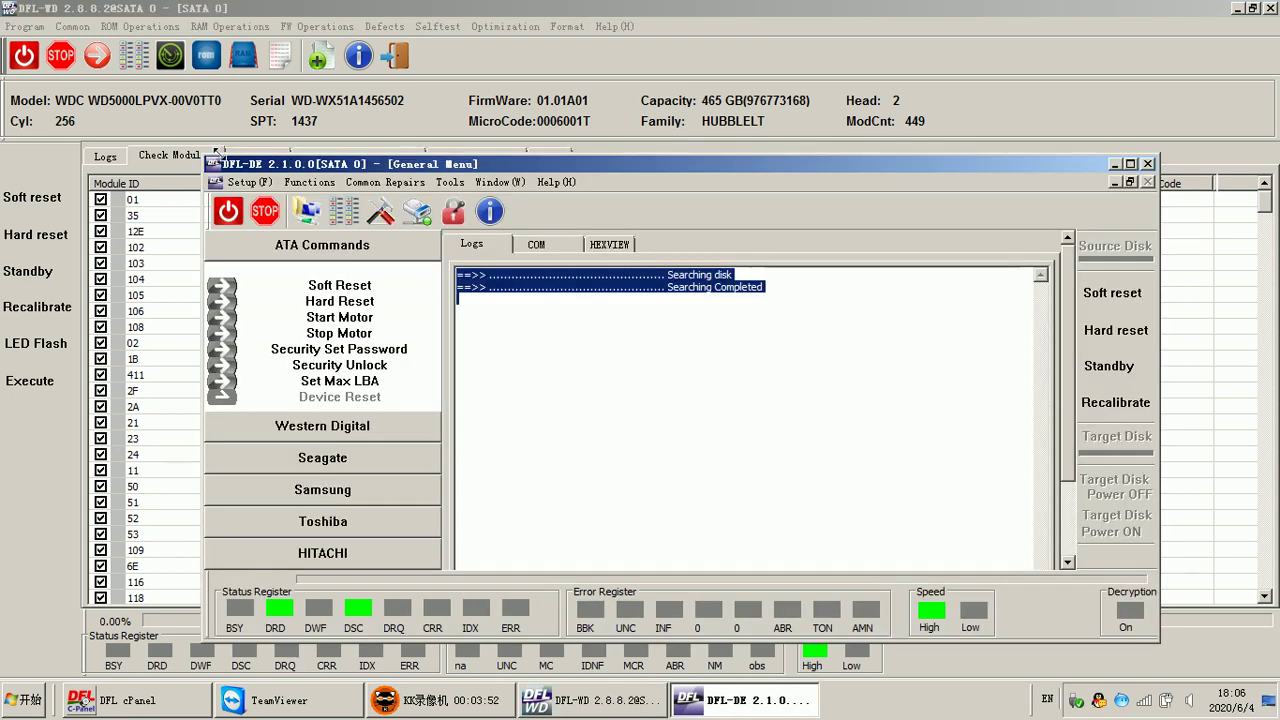
drag(205, 156, 142, 79)
drag(232, 93, 309, 93)
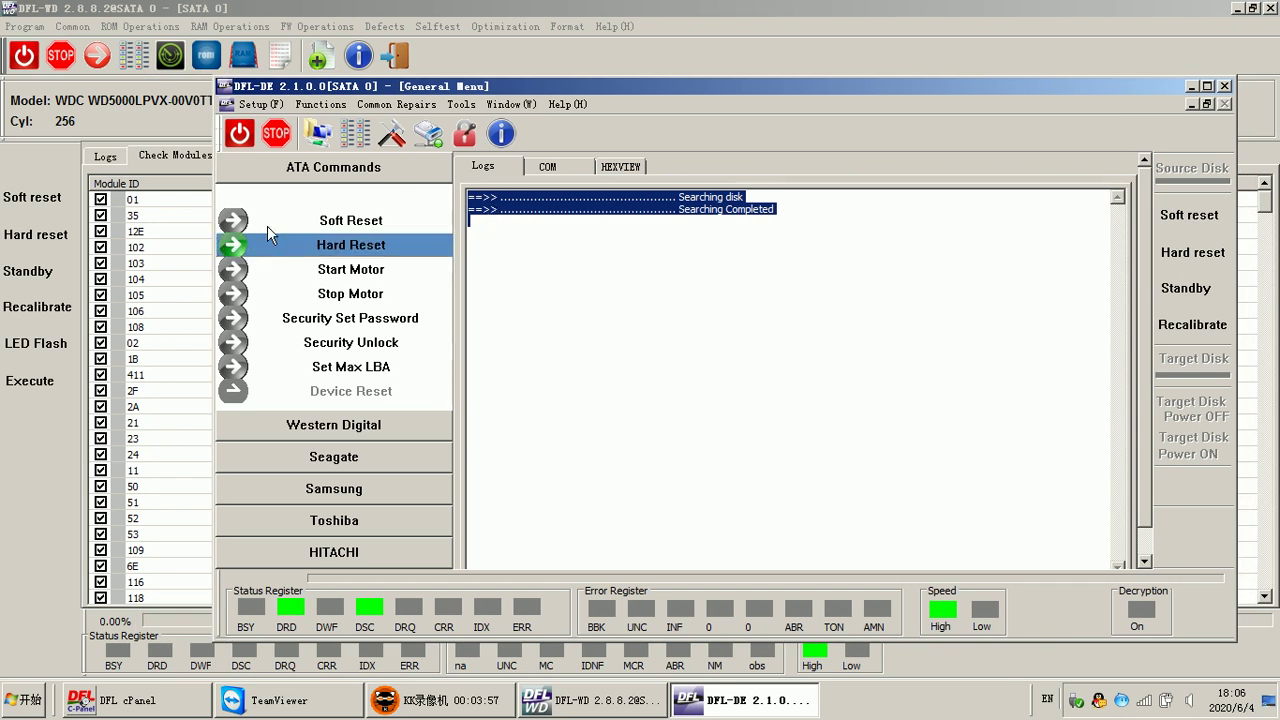
- Start a new task on the SATA 0 source disk, continue to Options, then cancel it
click(761, 247)
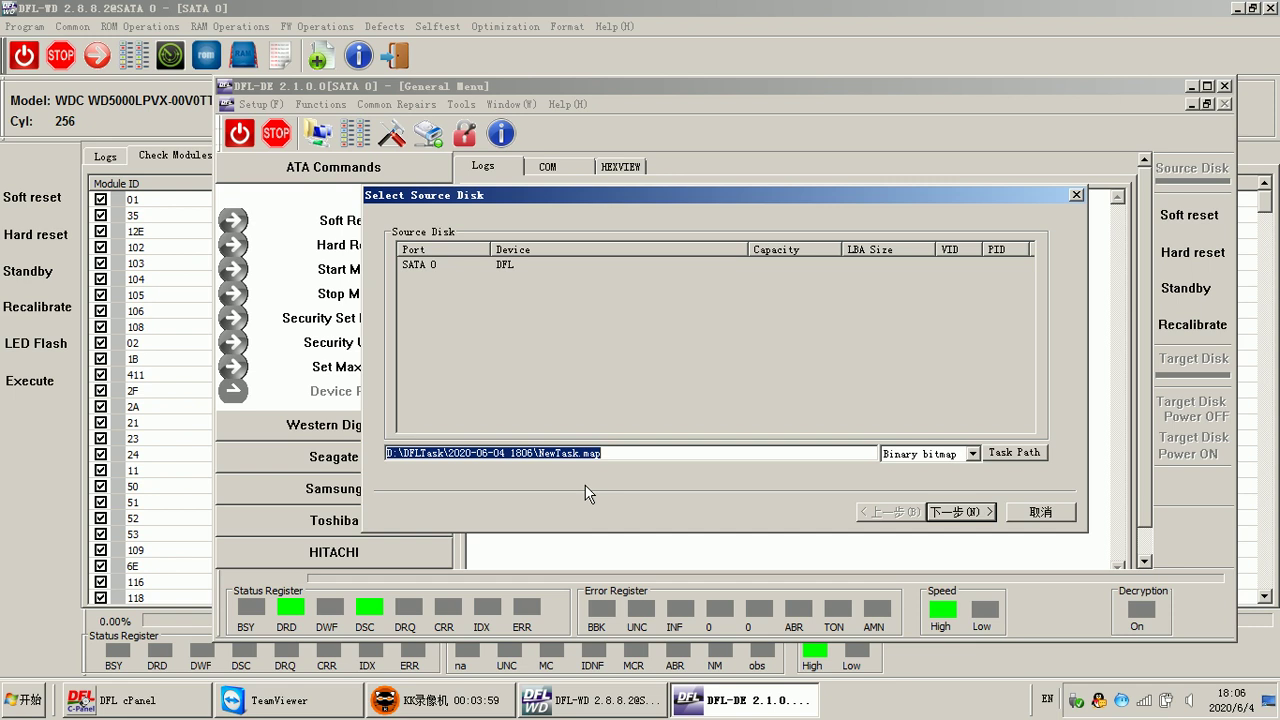
click(958, 511)
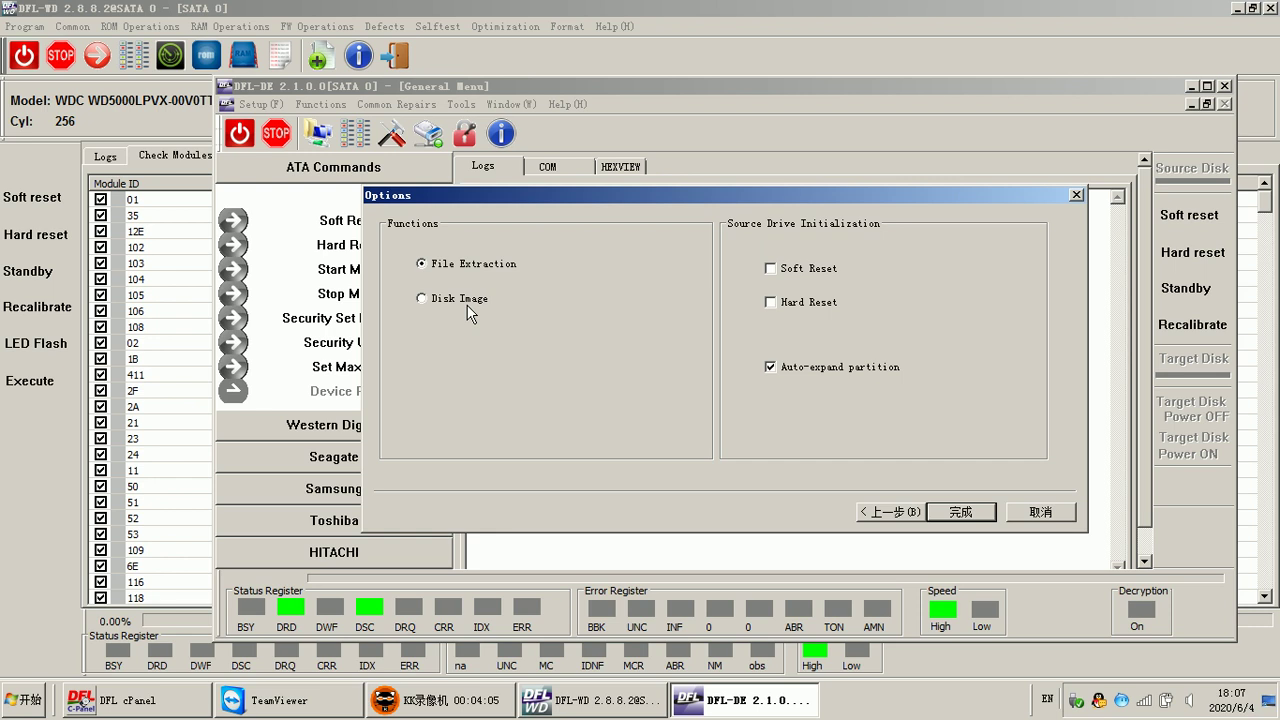
click(1040, 512)
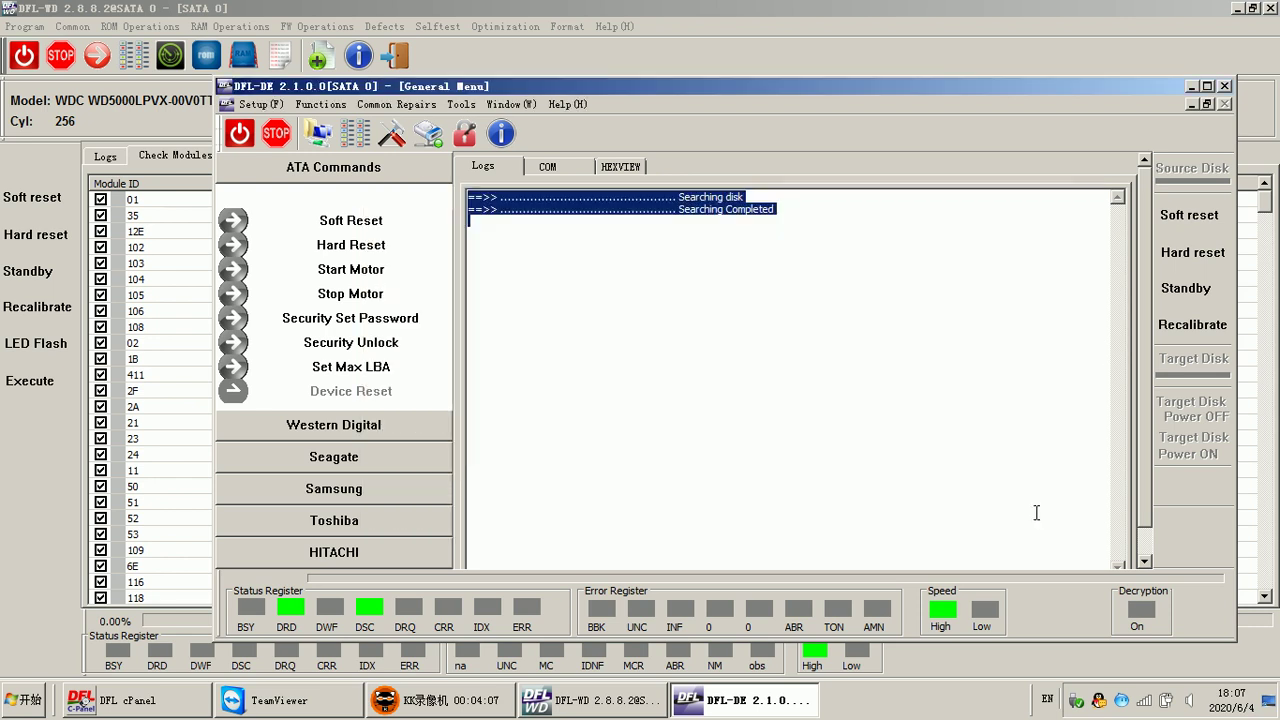
click(89, 330)
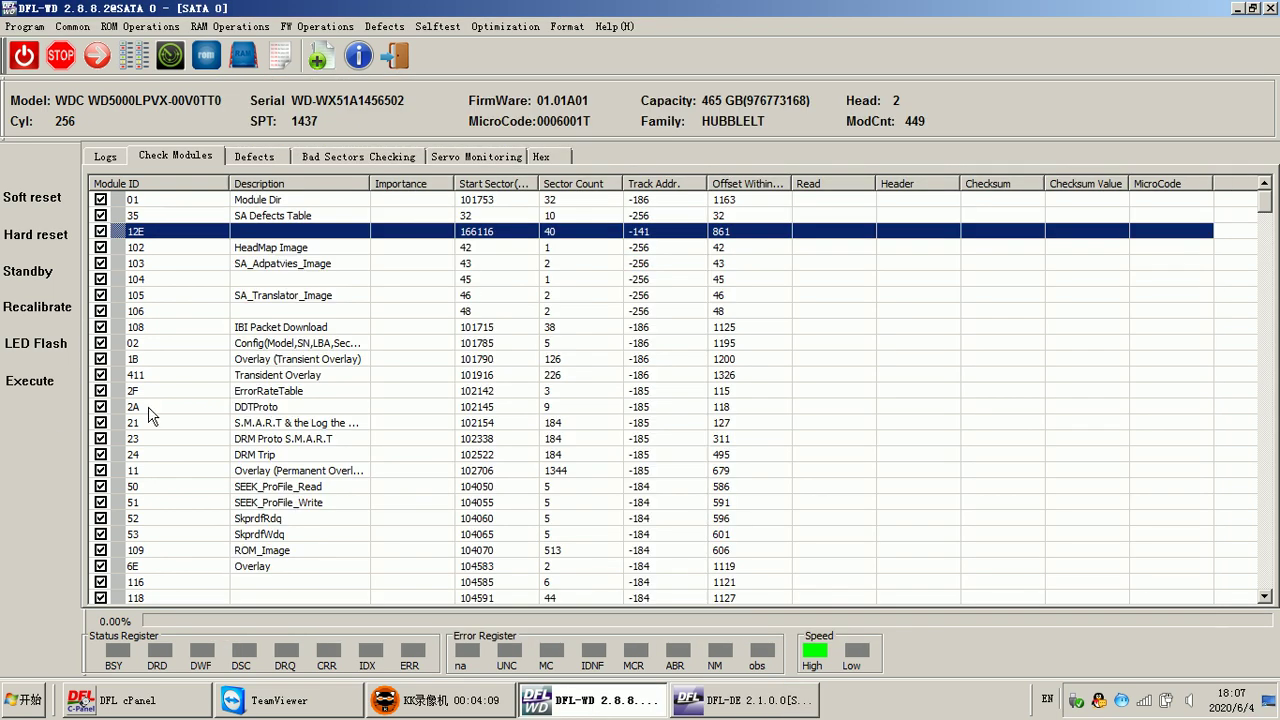
click(180, 705)
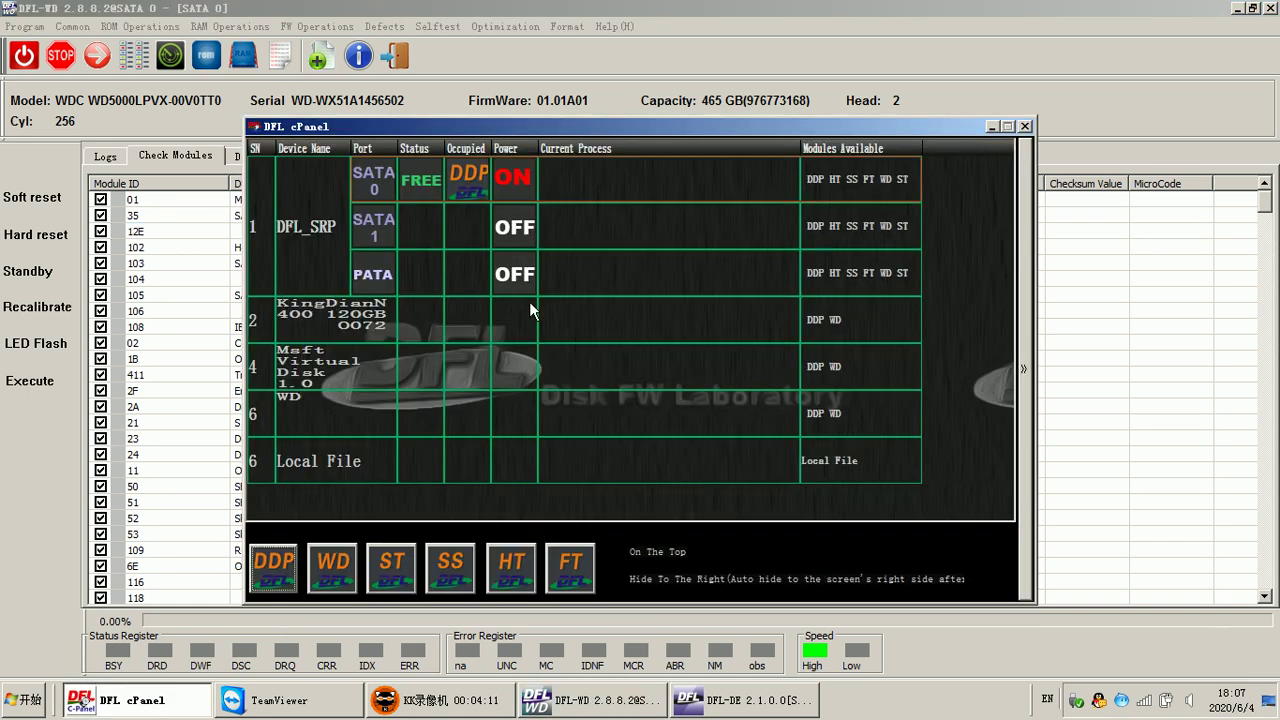
- Hide DFL cPanel and bring DFL-DE's General Menu and disk-search log to the front
click(278, 568)
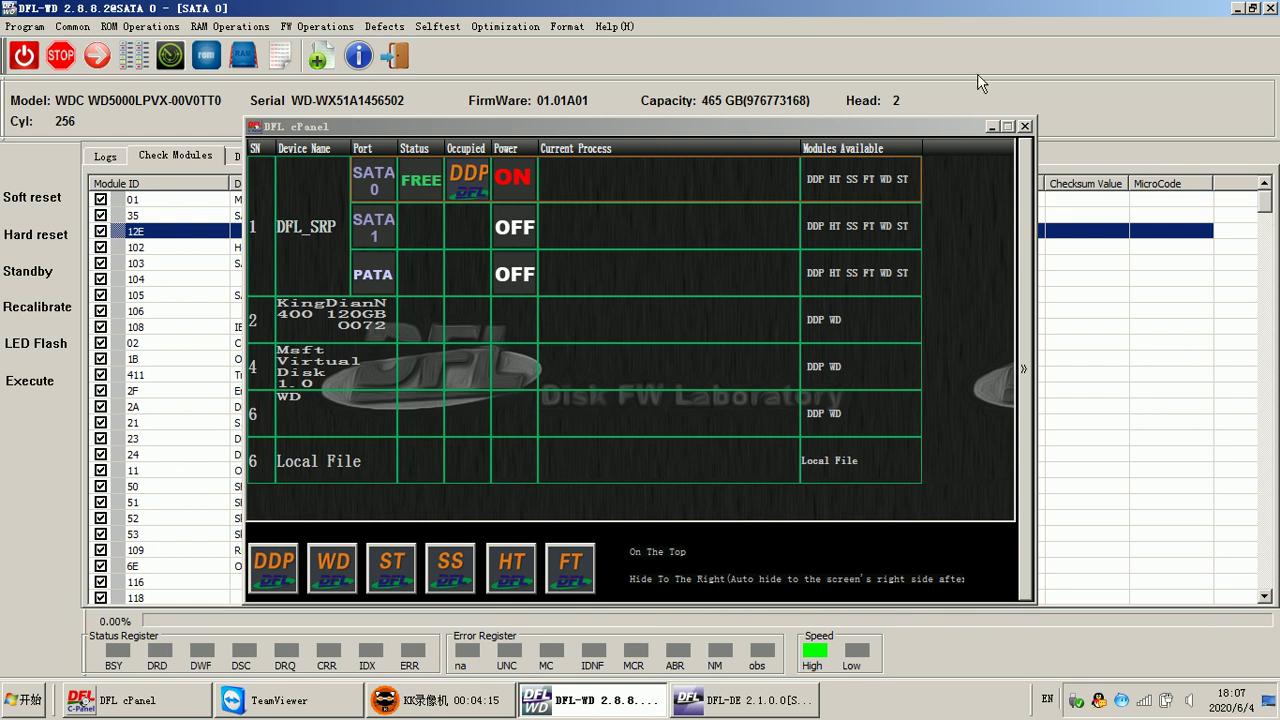
click(990, 127)
click(743, 700)
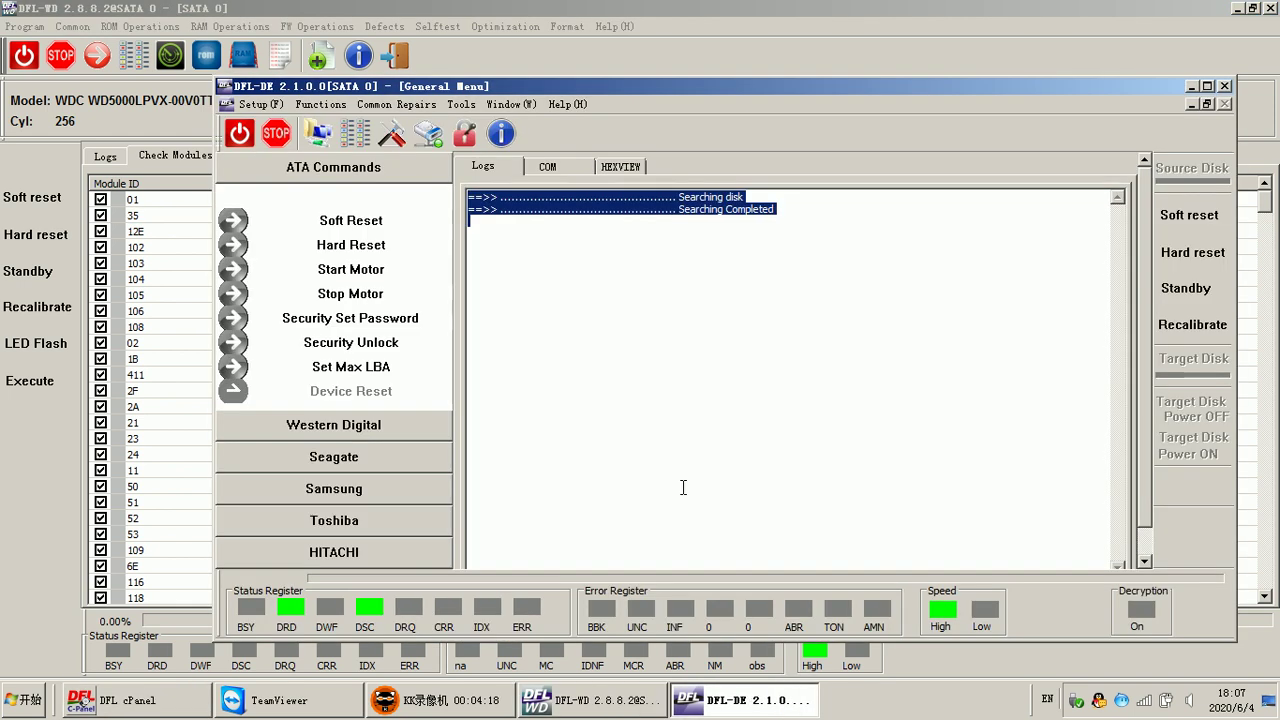
click(545, 265)
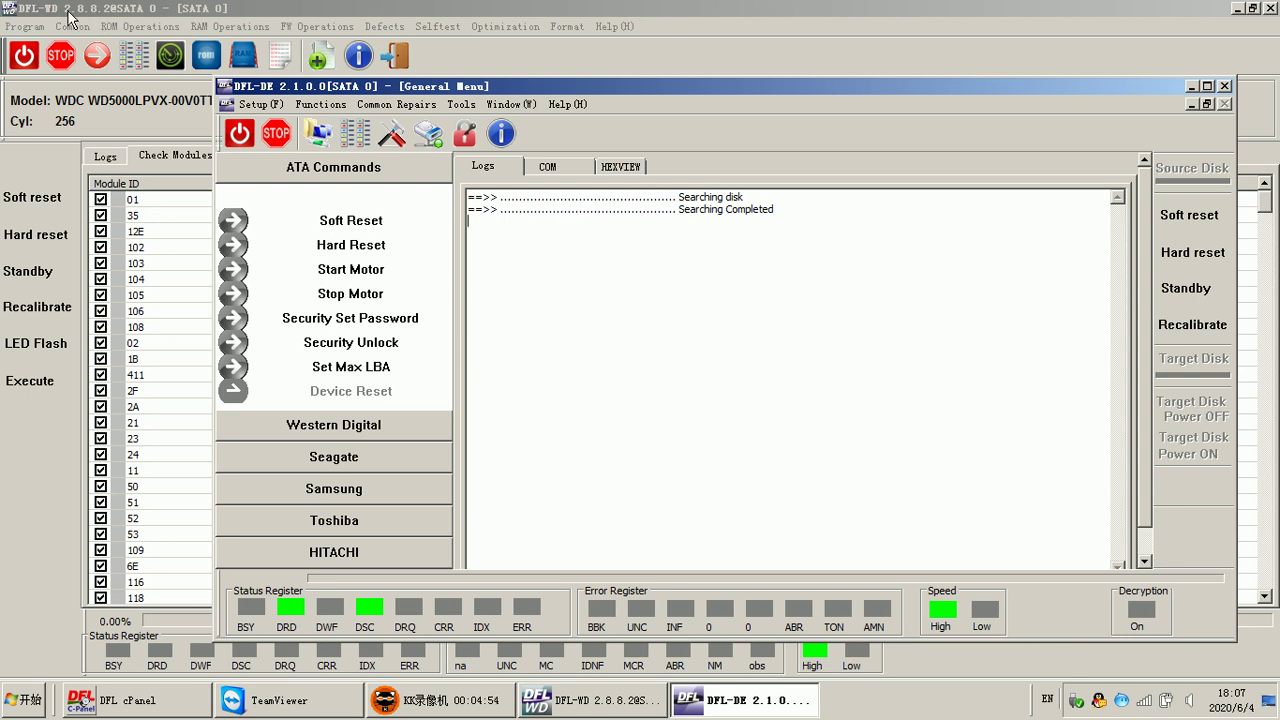
- Restore DFL-WD from full screen and arrange DFL-WD and DFL-DE as overlapping windows
double_click(277, 11)
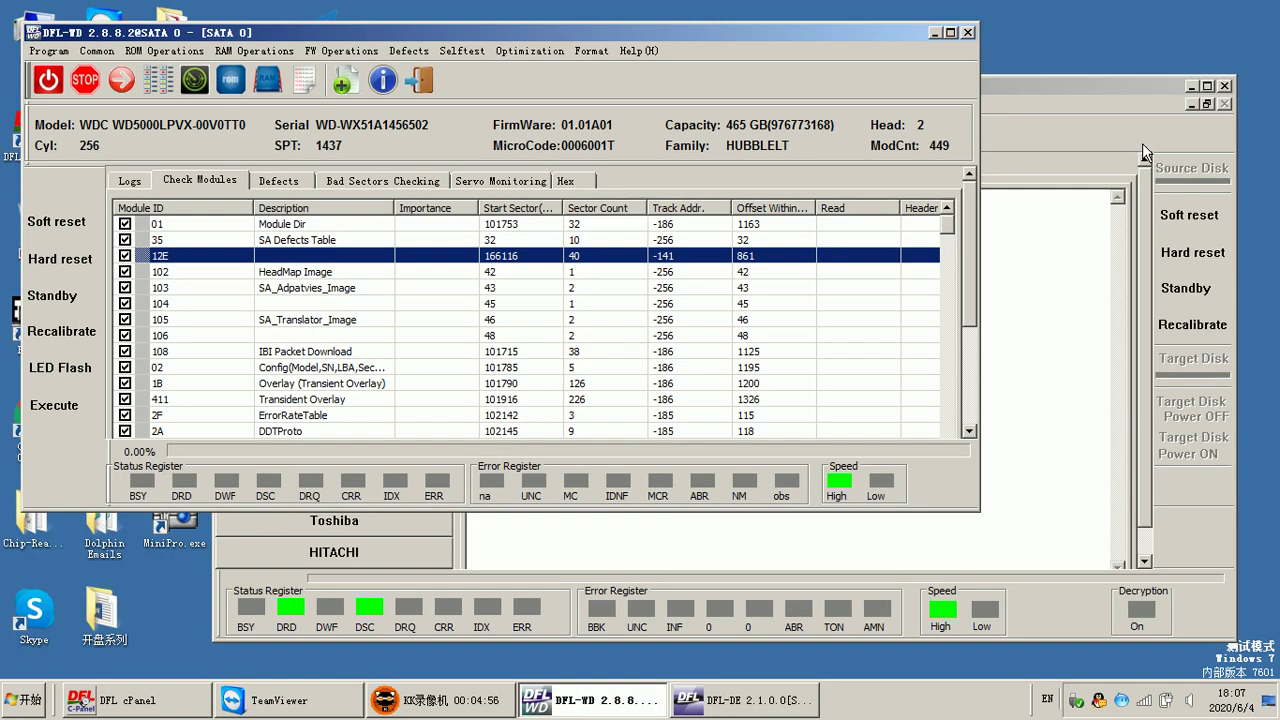
drag(1040, 86, 1053, 65)
click(182, 37)
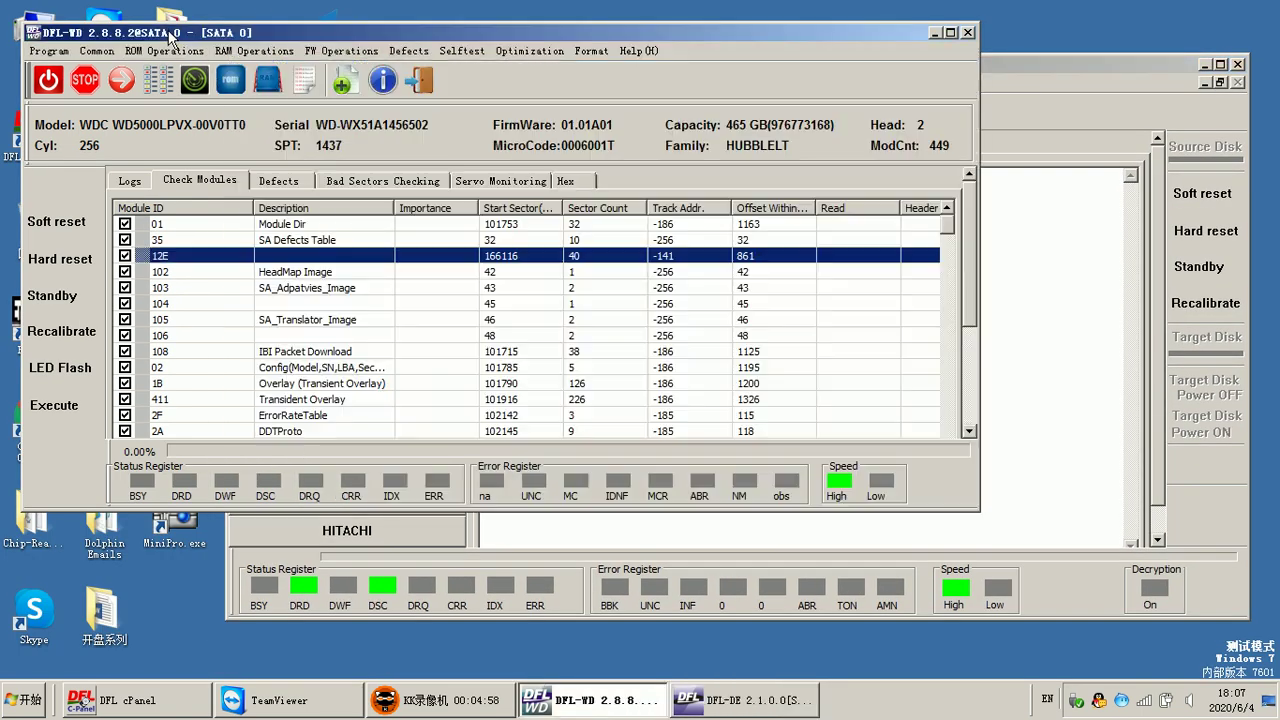
drag(225, 38, 239, 94)
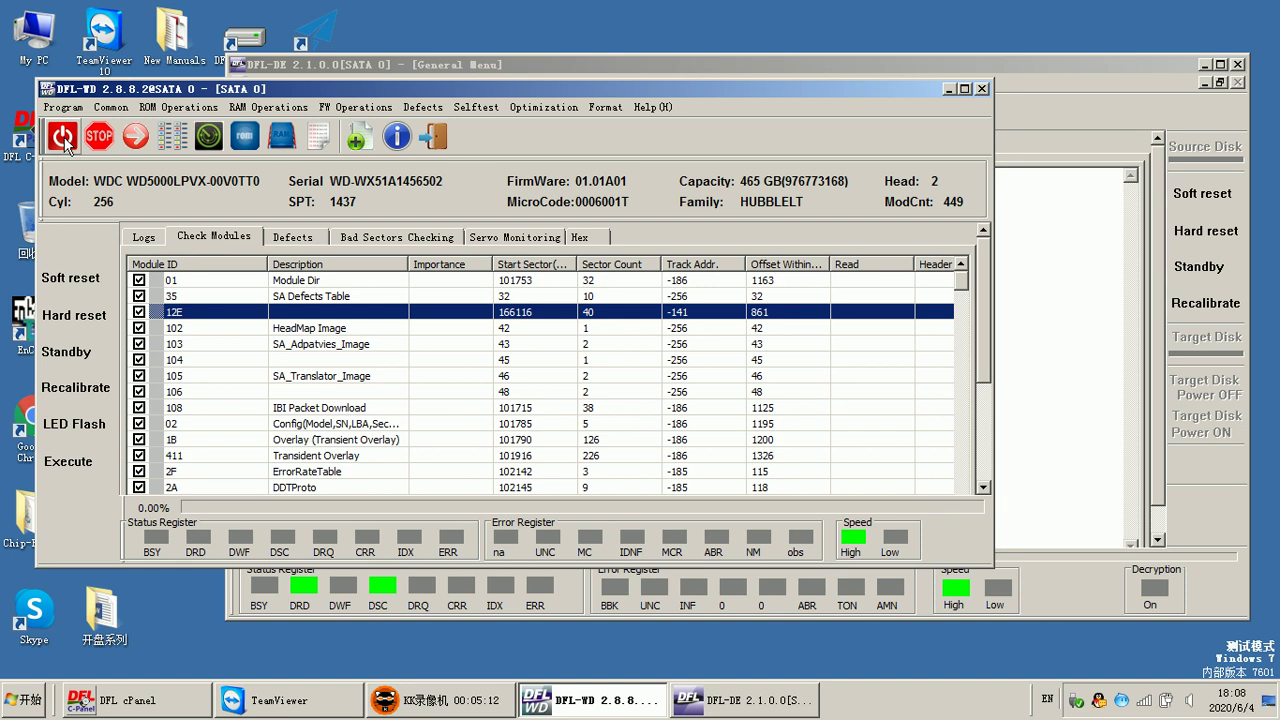
click(722, 66)
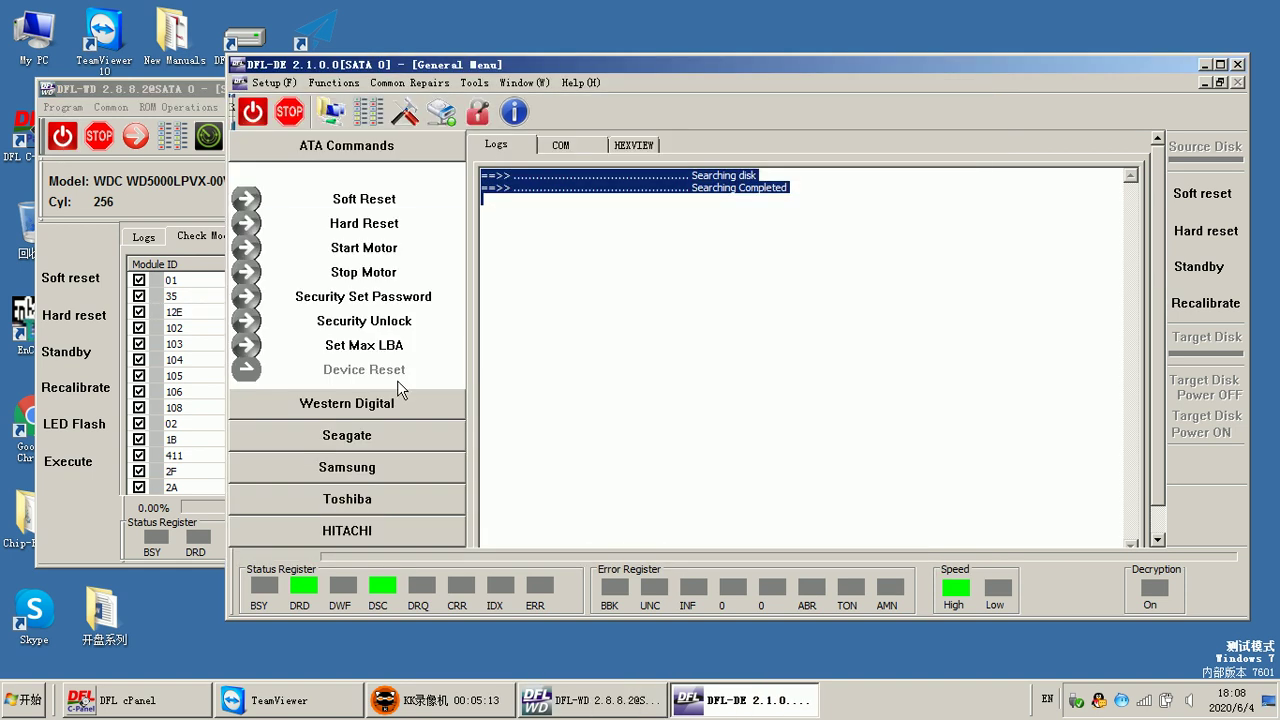
click(60, 140)
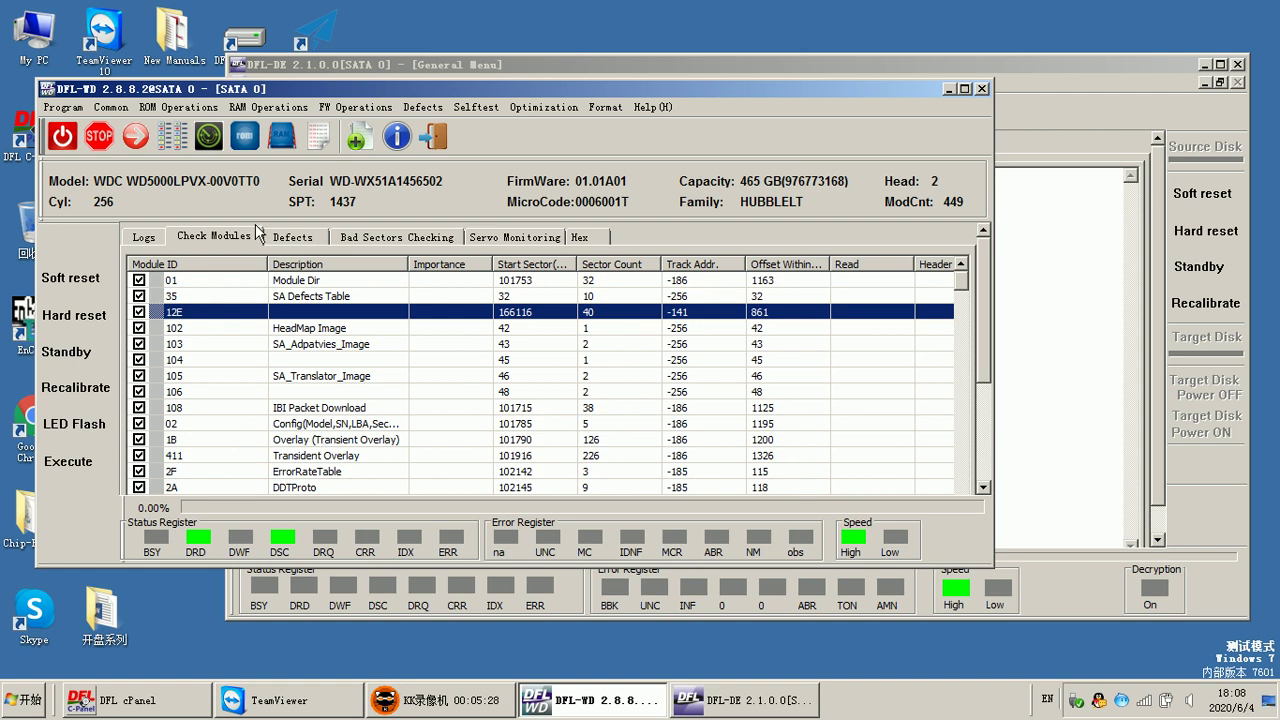
drag(160, 92, 138, 112)
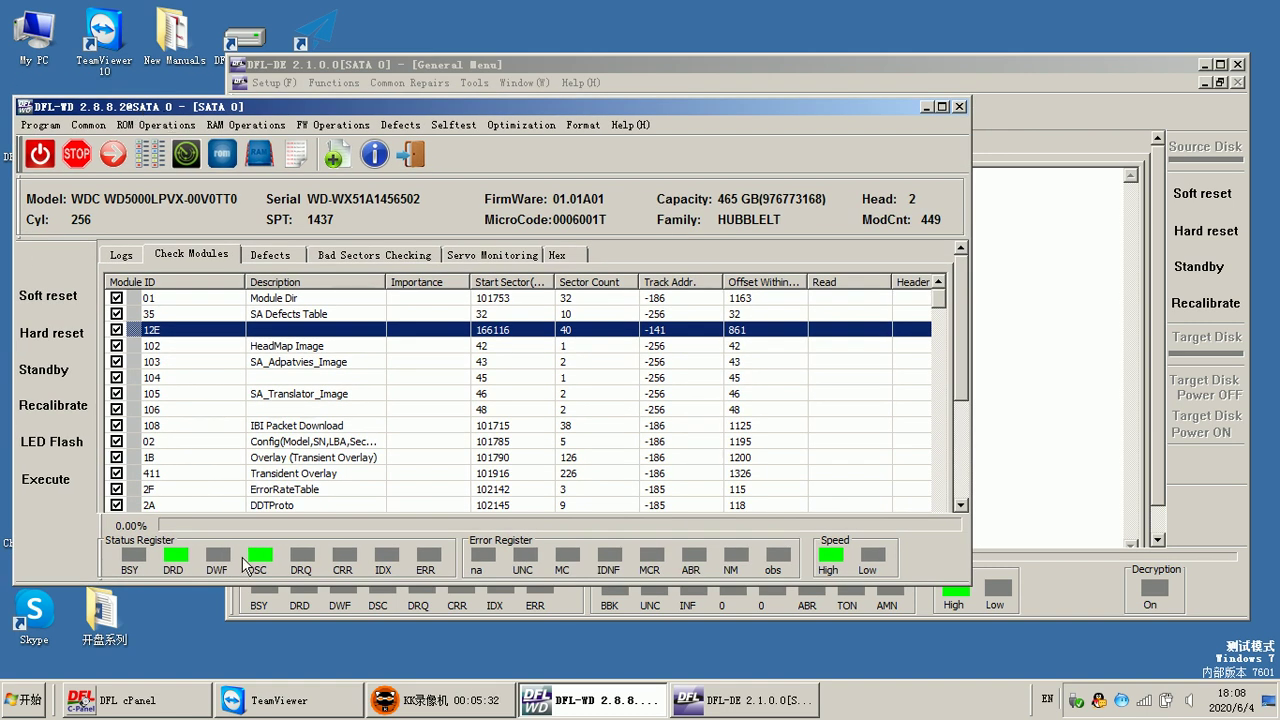
drag(478, 65, 618, 108)
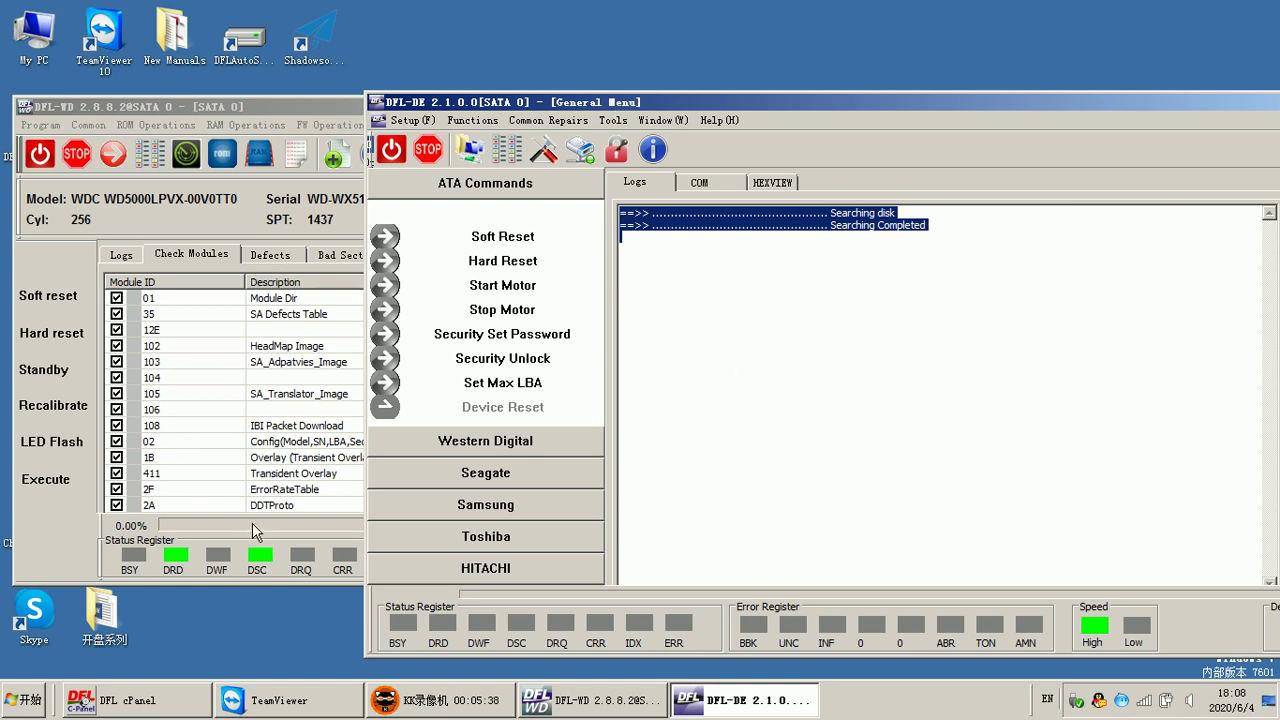
drag(576, 102, 631, 61)
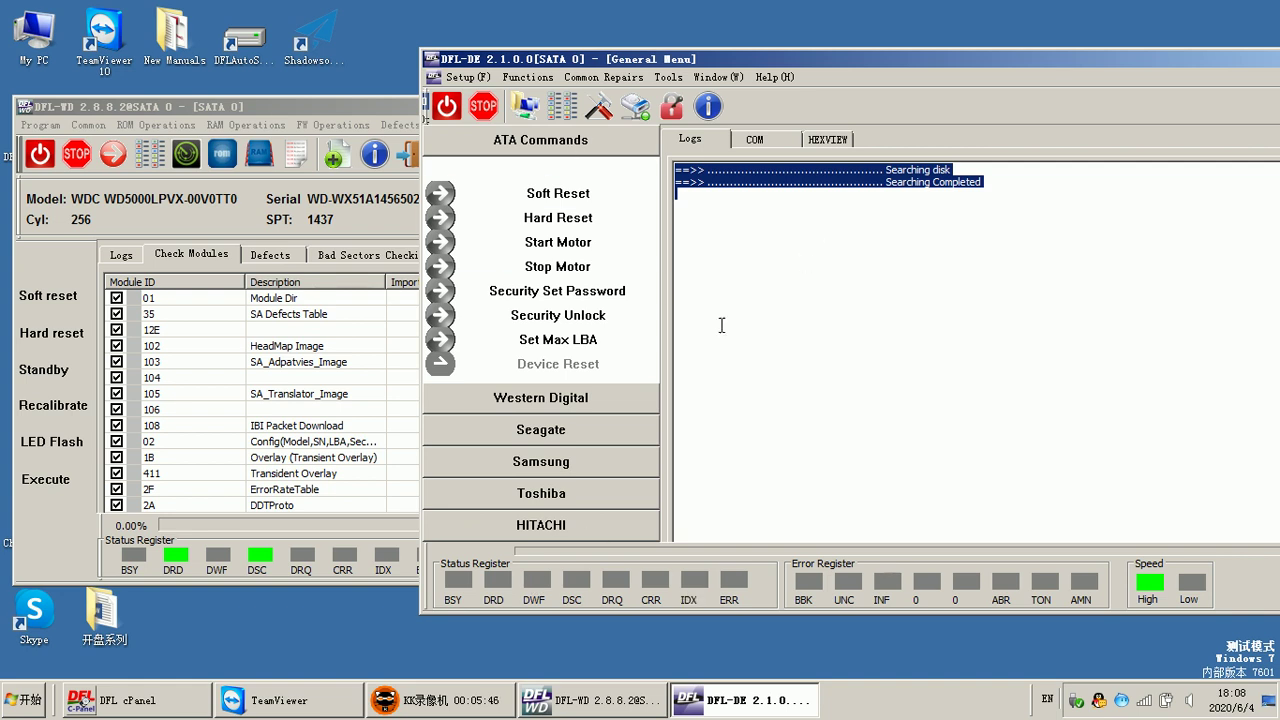
- Nudge both windows, shorten DFL-DE from its bottom edge, and bring DFL-WD's module table forward
click(215, 560)
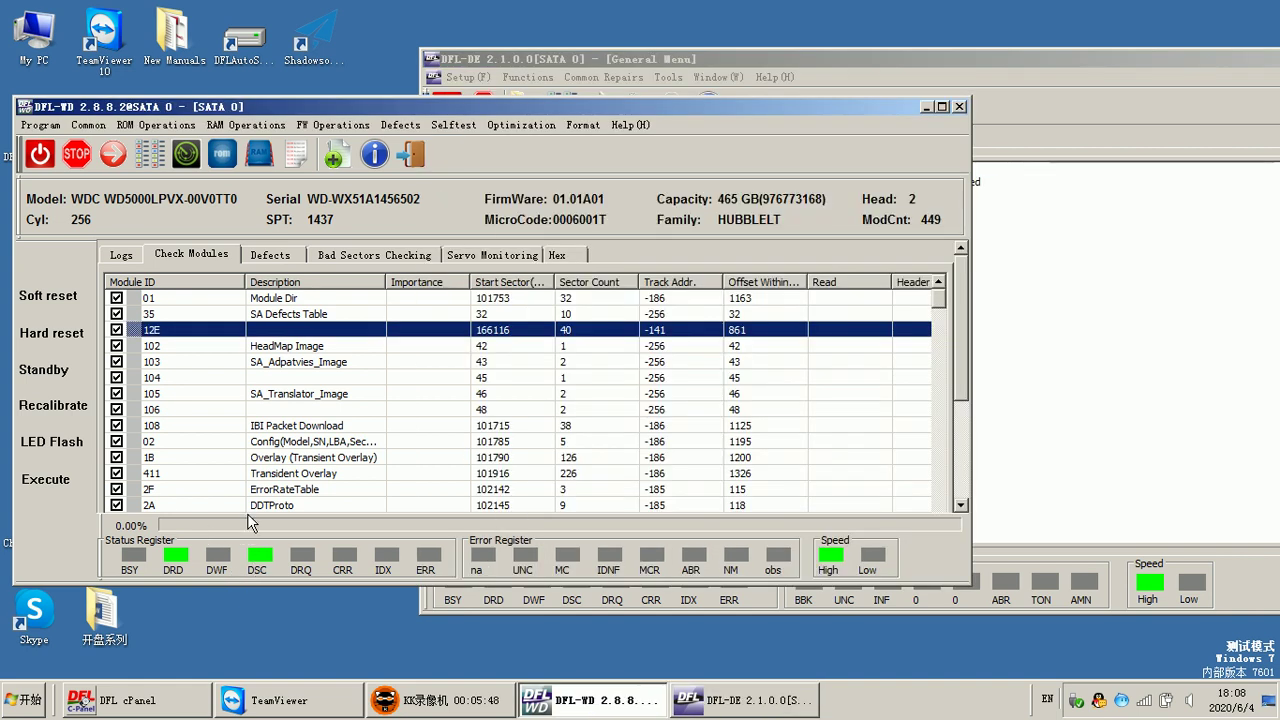
click(158, 92)
click(168, 100)
mouse_move(168, 100)
mouse_down()
mouse_move(168, 40)
mouse_move(158, 84)
mouse_up()
drag(603, 58, 633, 86)
drag(547, 647, 547, 607)
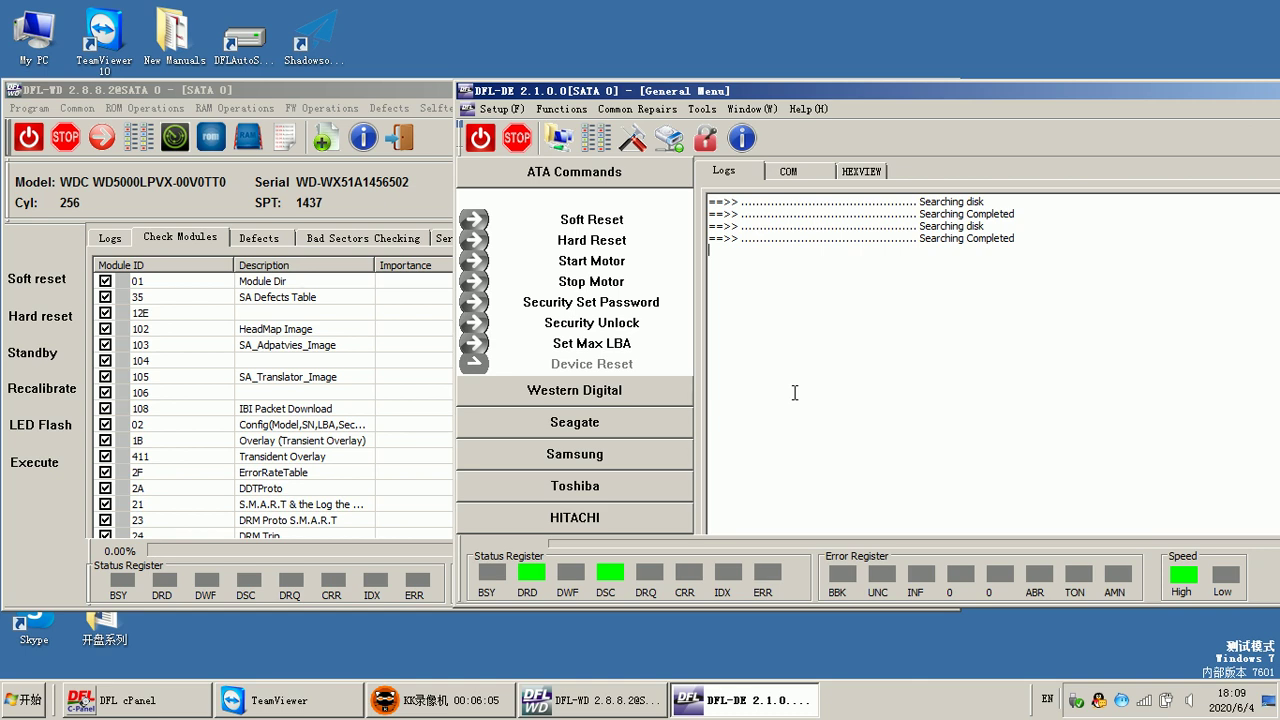
click(42, 143)
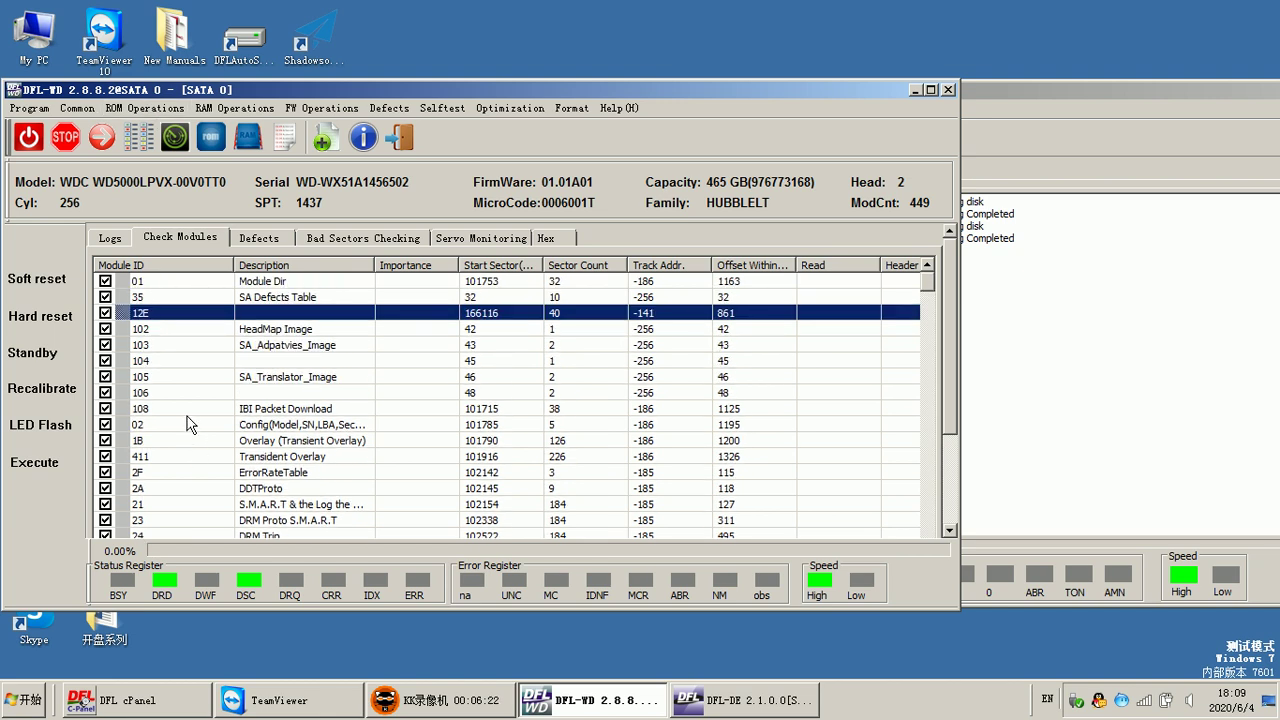
- Sort DFL-WD's module list by ascending Module ID, check module 2E's actions, then switch to DFL-DE
scroll(170, 413, down, 10)
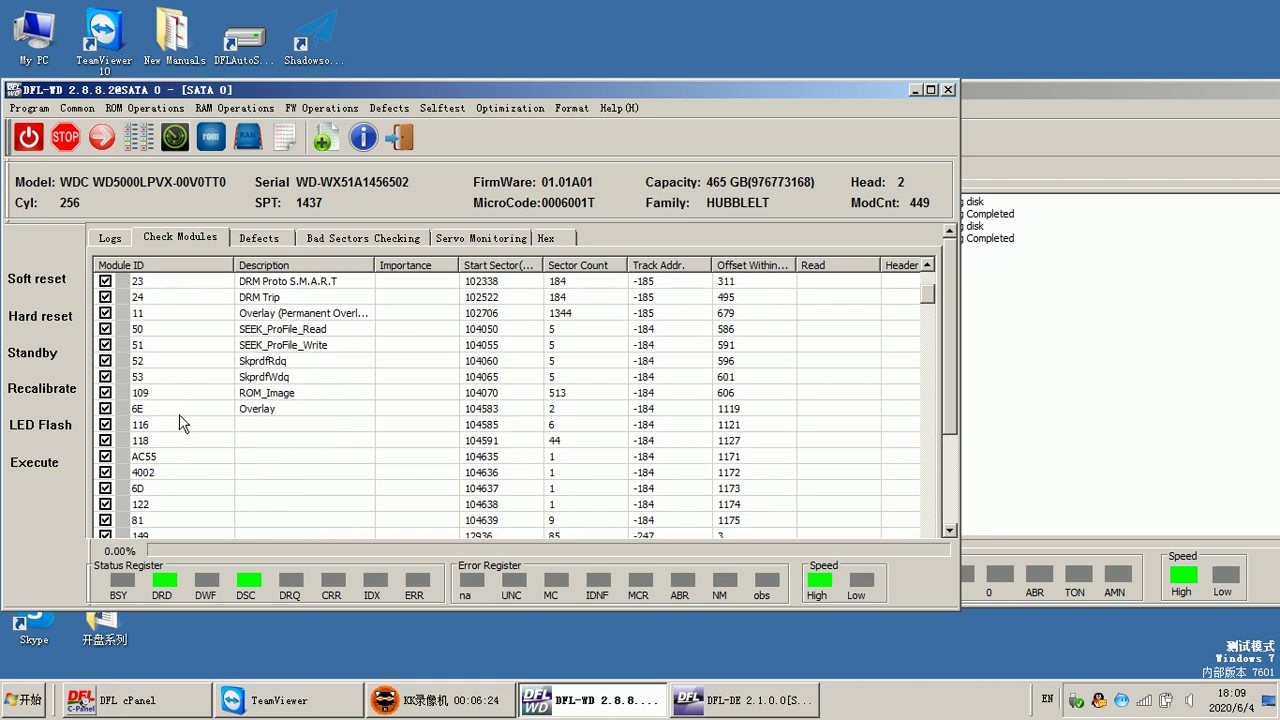
scroll(182, 422, up, 10)
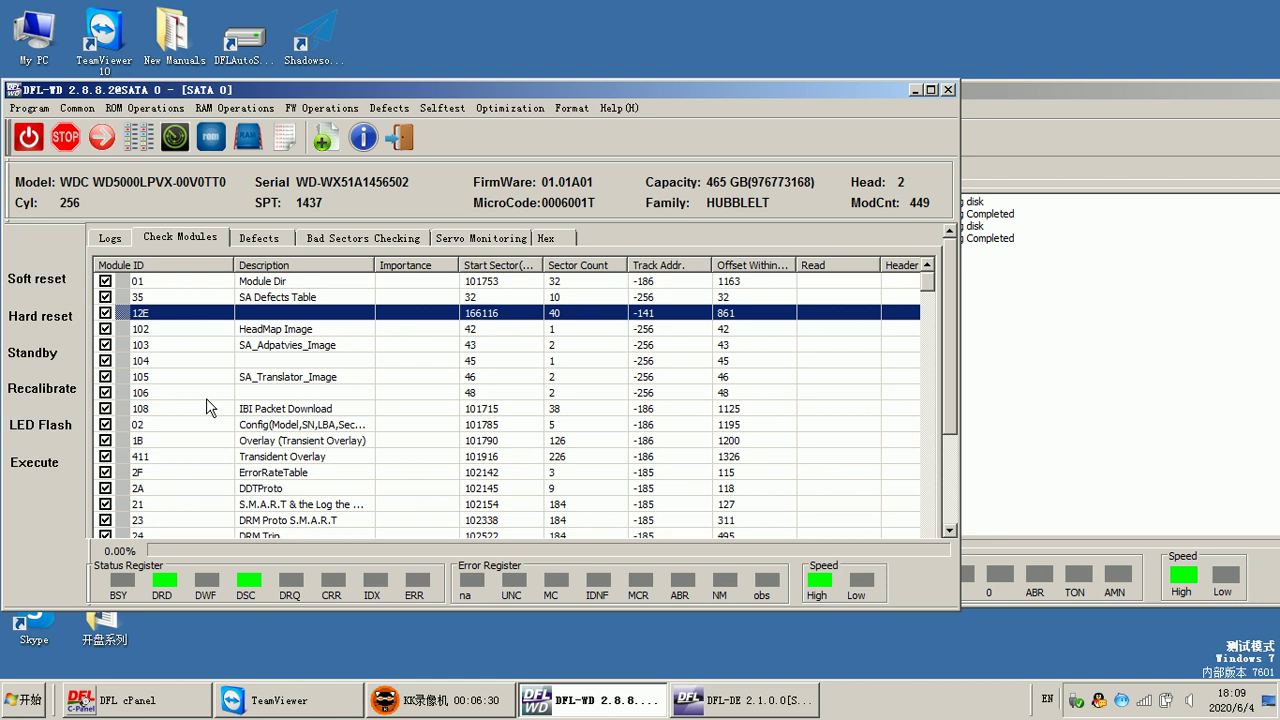
click(168, 266)
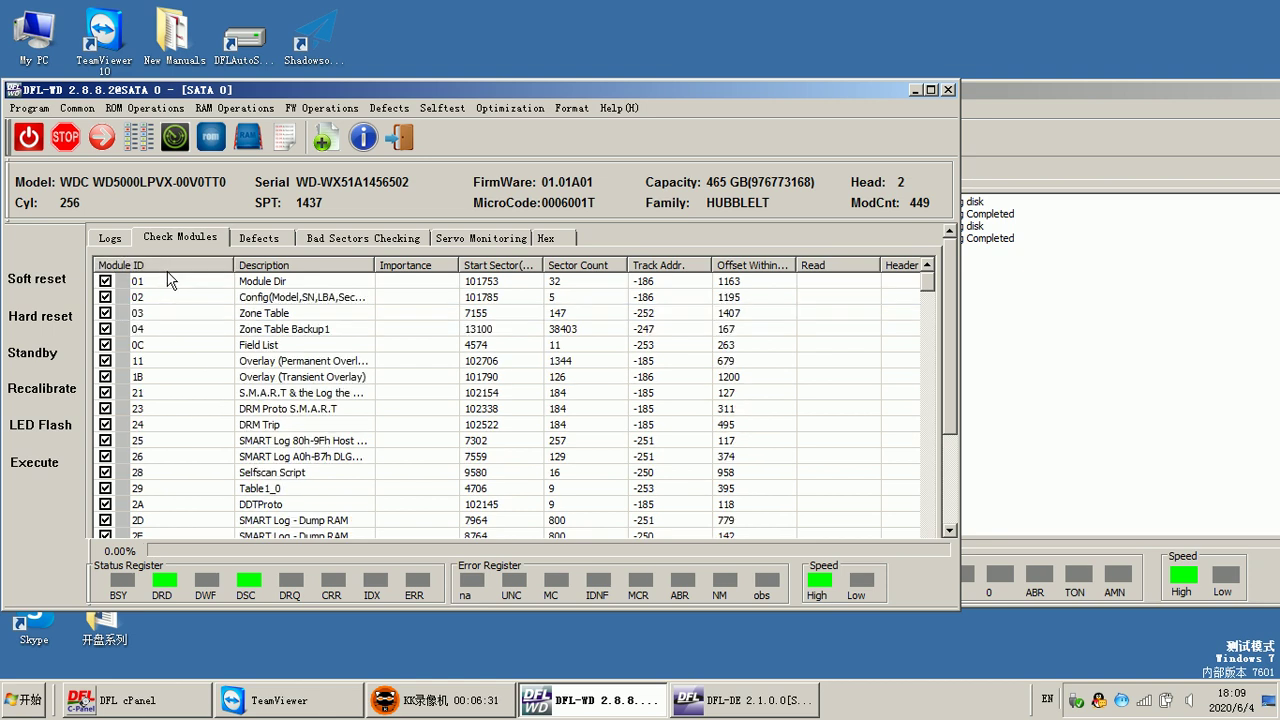
scroll(162, 395, down, 3)
click(170, 393)
right_click(170, 395)
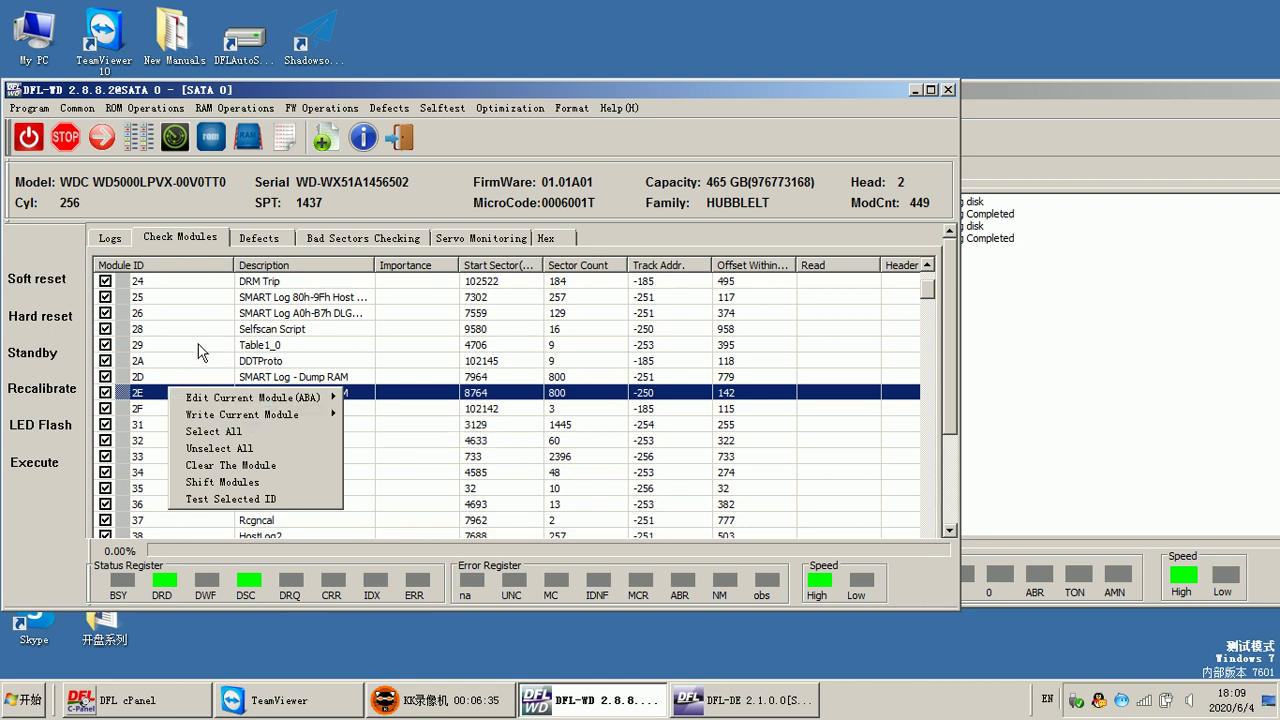
key(alt+Tab)
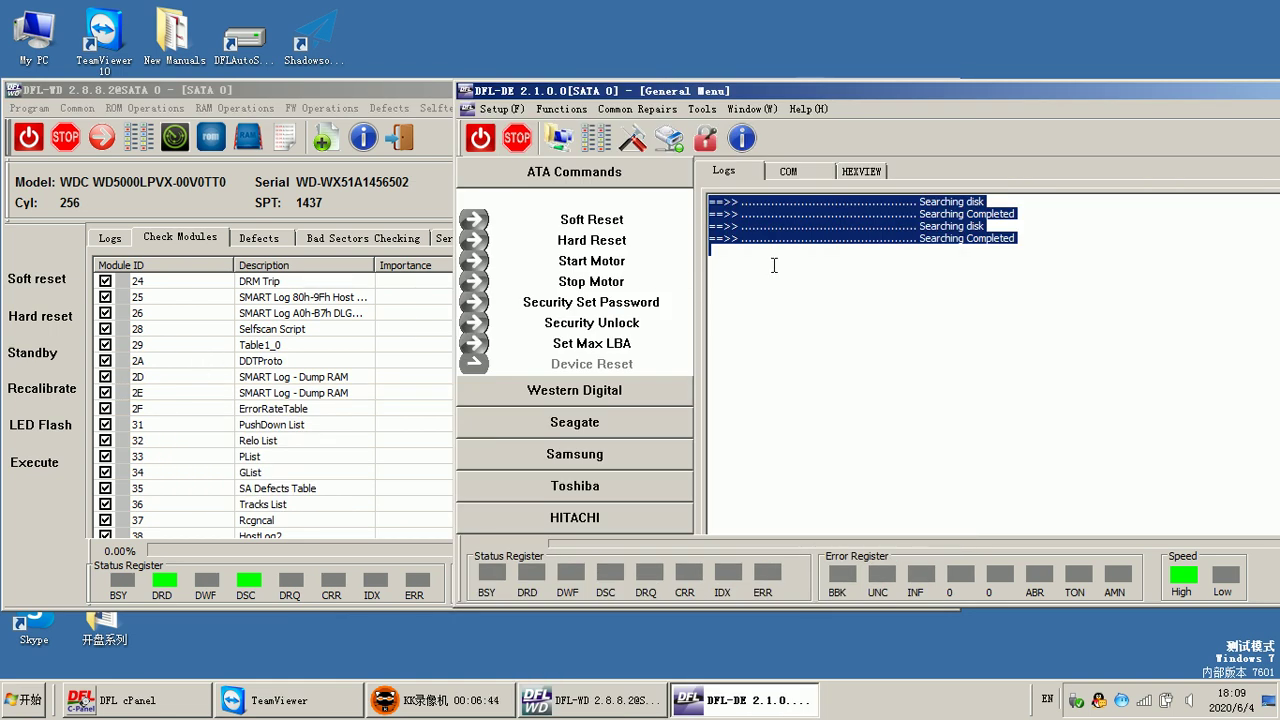
- Re-search the source disk and set DFL-DE's options to File Extraction with Auto-expand partition
click(480, 138)
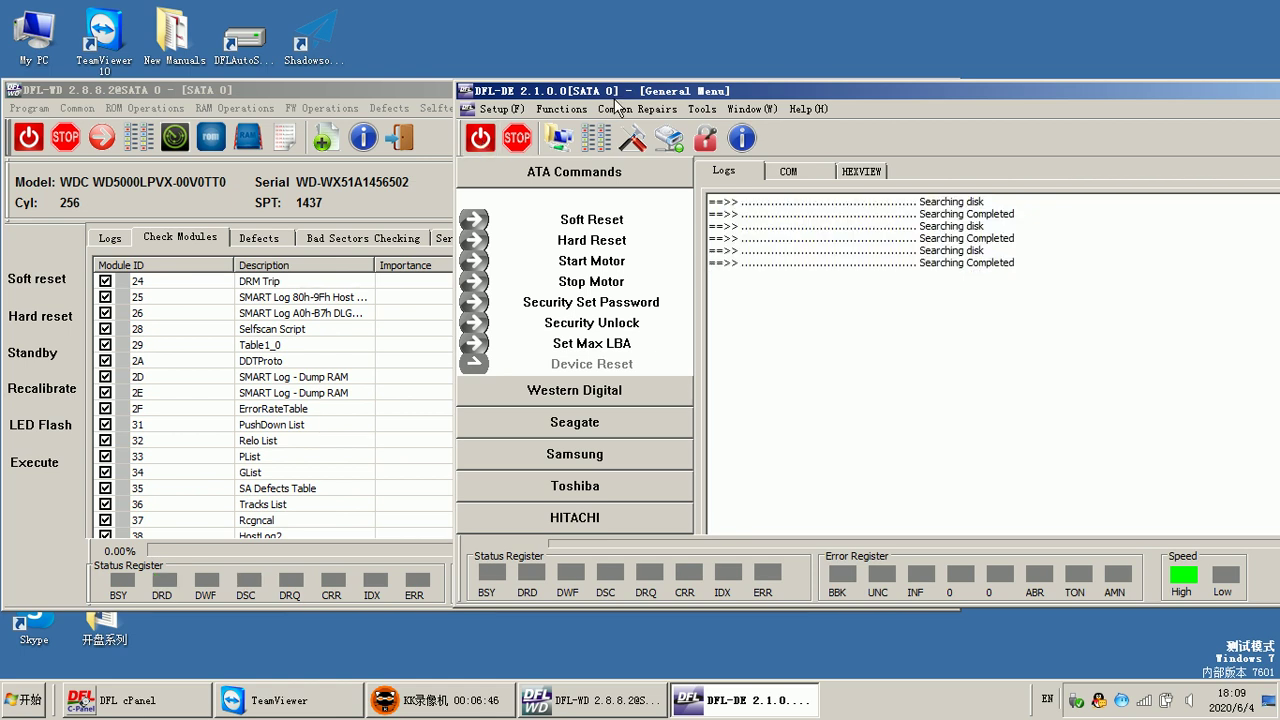
drag(612, 98, 533, 107)
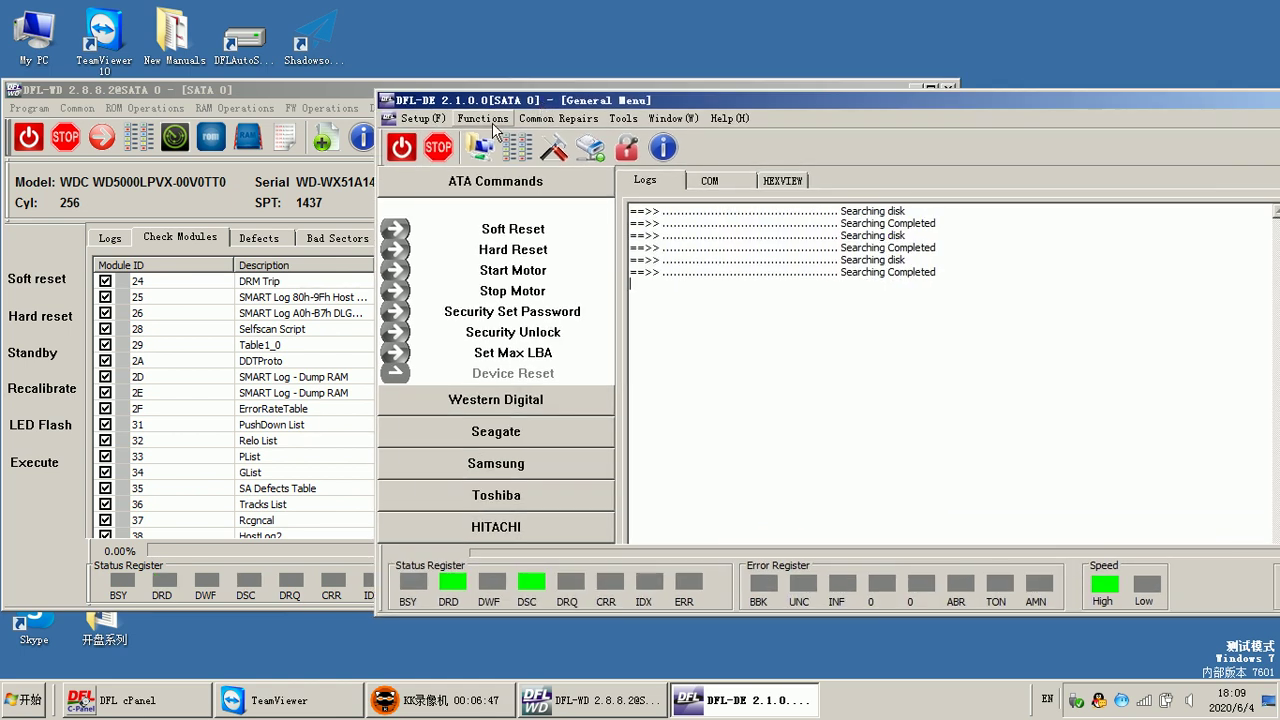
click(482, 143)
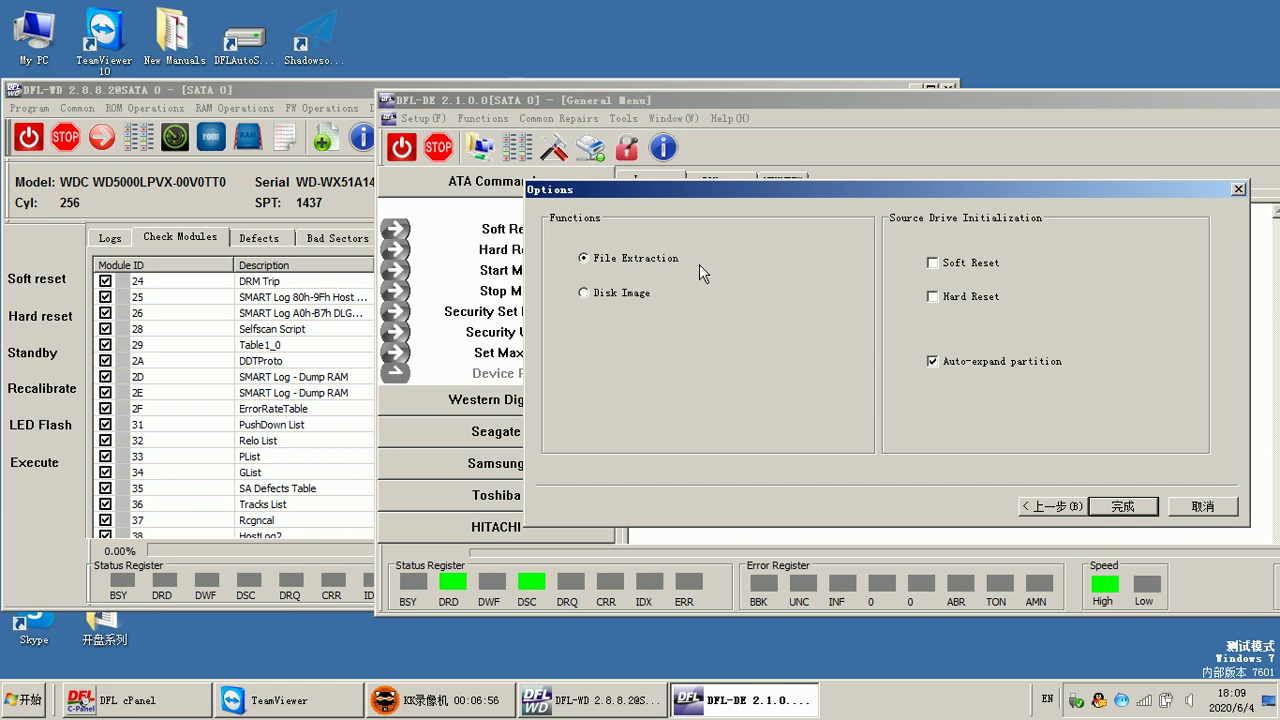
click(1143, 514)
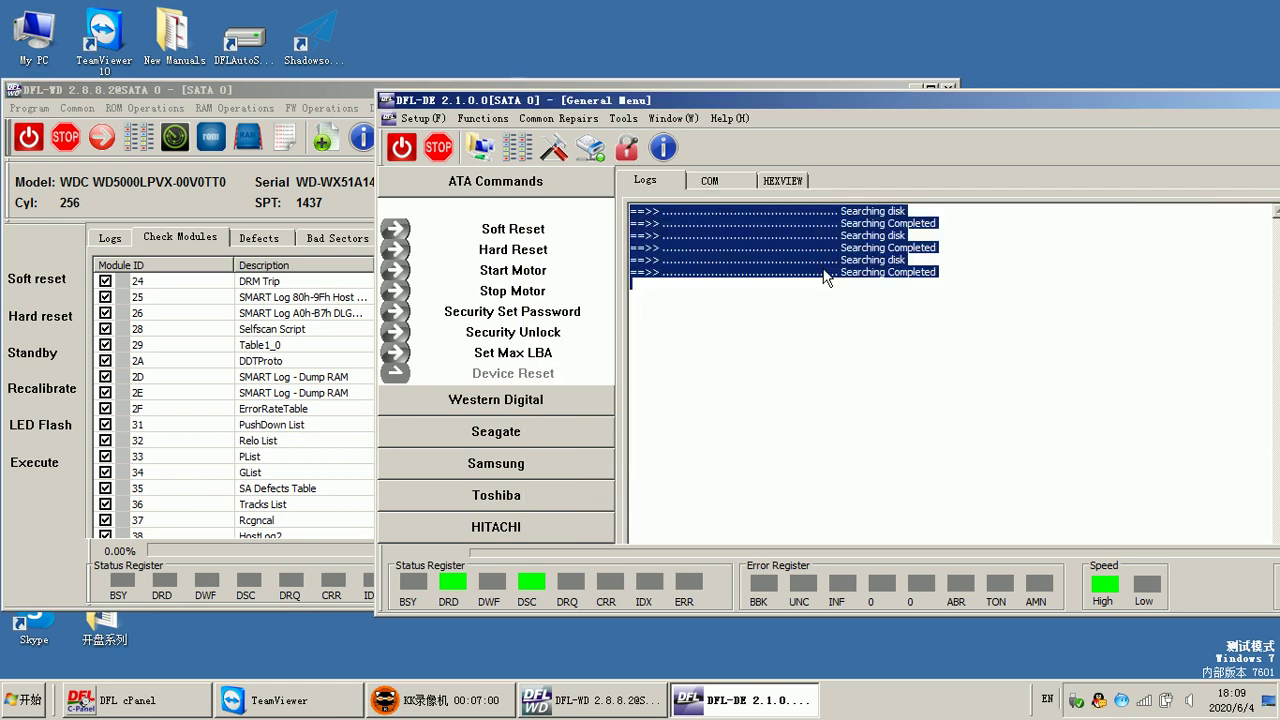